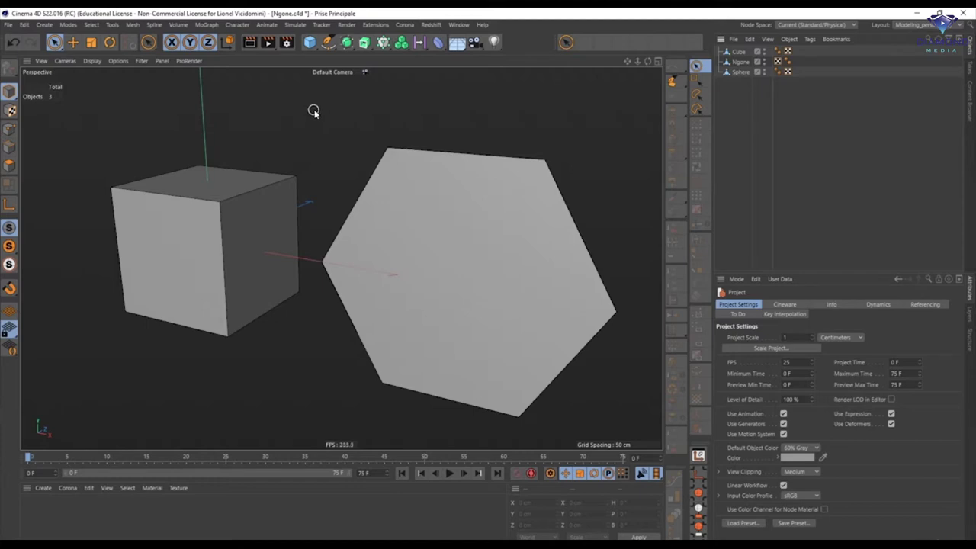
Select the Cube in polygon mode and examine its top, side and front faces one at a time.
{"action": "left_click", "coordinate": [739, 52]}
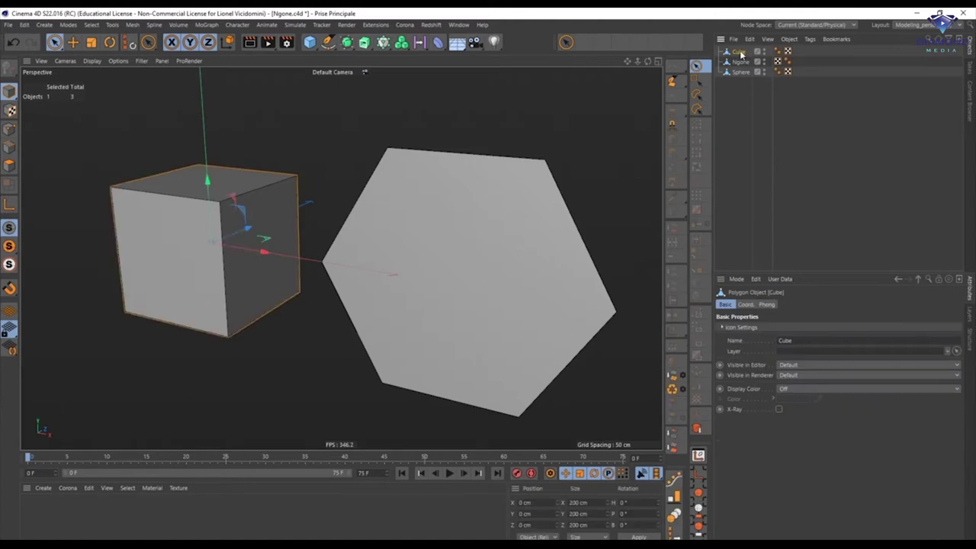
{"action": "left_click", "coordinate": [10, 167]}
{"action": "left_click_drag", "start_coordinate": [53, 193], "coordinate": [166, 261], "text": "alt"}
{"action": "scroll", "coordinate": [192, 210], "scroll_direction": "up", "scroll_amount": 3}
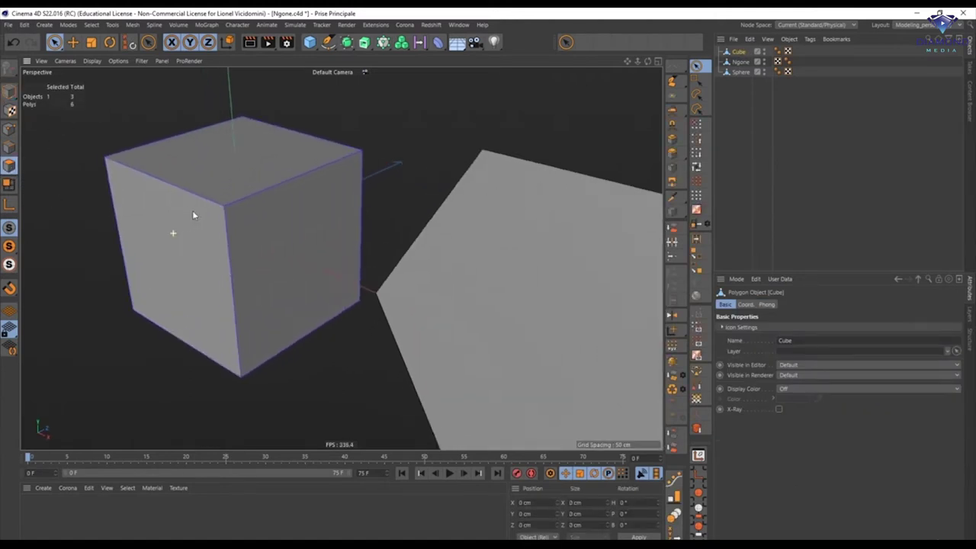
{"action": "left_click_drag", "start_coordinate": [193, 216], "coordinate": [181, 235], "text": "alt"}
{"action": "left_click", "coordinate": [181, 236]}
{"action": "left_click", "coordinate": [245, 158]}
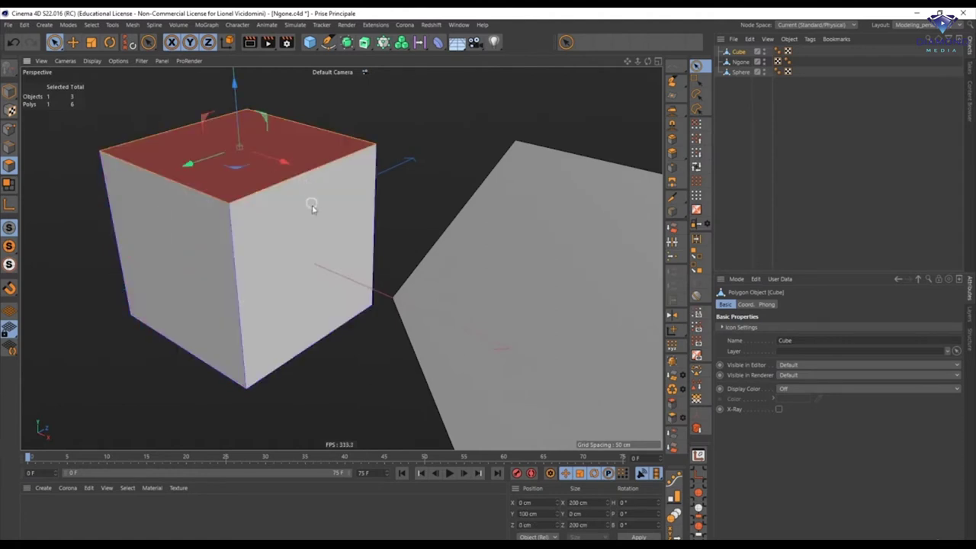
{"action": "left_click", "coordinate": [283, 229]}
{"action": "left_click", "coordinate": [175, 245]}
{"action": "left_click_drag", "start_coordinate": [173, 270], "coordinate": [255, 218], "text": "alt"}
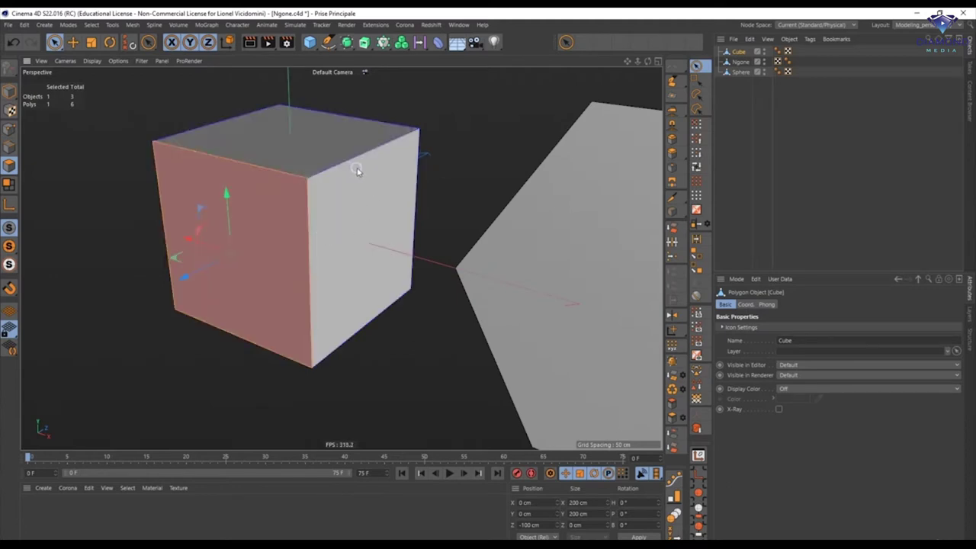
Pull the cube's upper front corner point outward along Z to about -214 cm in point mode.
{"action": "left_click", "coordinate": [10, 131]}
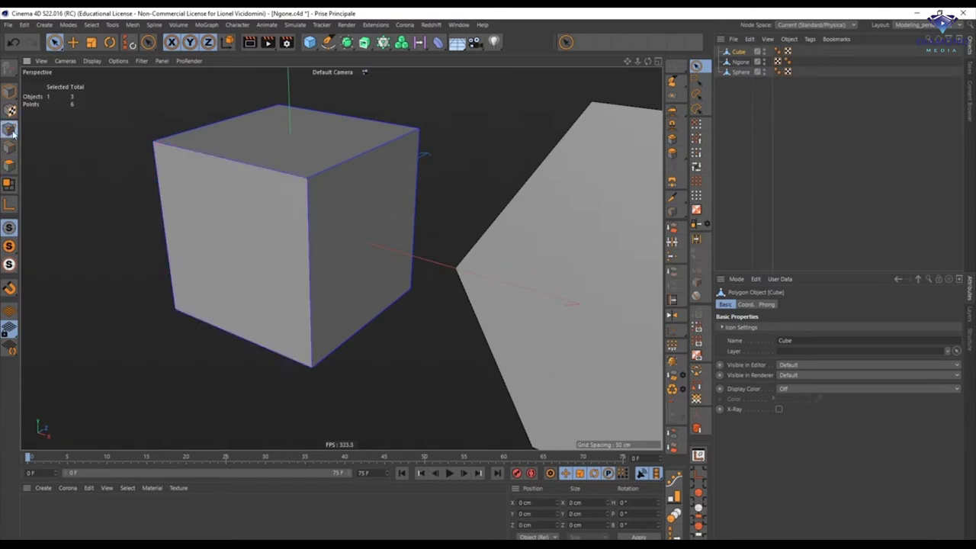
{"action": "left_click", "coordinate": [152, 142]}
{"action": "mouse_move", "coordinate": [181, 183]}
{"action": "left_mouse_down", "text": "alt"}
{"action": "mouse_move", "coordinate": [181, 175]}
{"action": "mouse_move", "coordinate": [338, 257]}
{"action": "mouse_move", "coordinate": [287, 192]}
{"action": "mouse_move", "coordinate": [175, 200]}
{"action": "left_mouse_up", "text": "alt"}
{"action": "left_click_drag", "start_coordinate": [276, 253], "coordinate": [427, 171], "text": "alt"}
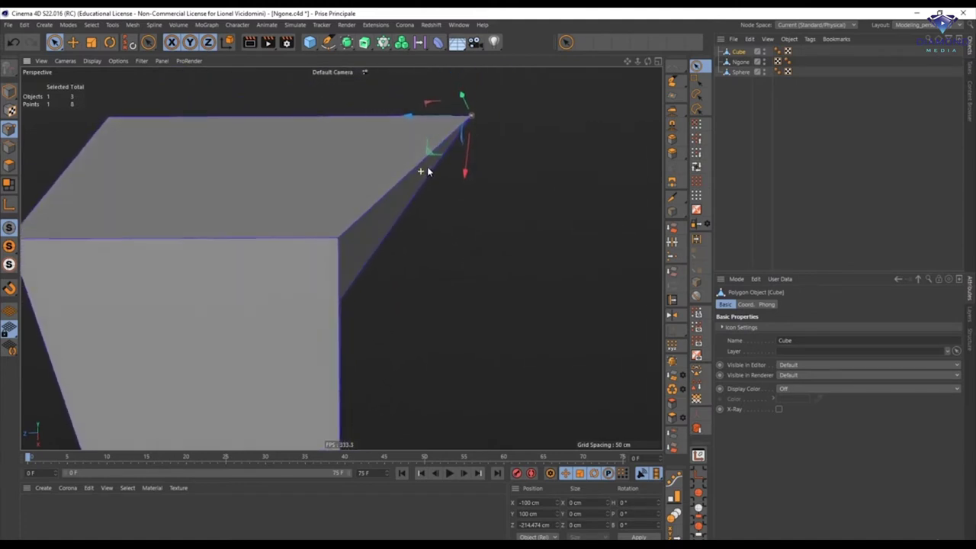
Triangulate the cube's deformed front face.
{"action": "left_click_drag", "start_coordinate": [379, 206], "coordinate": [275, 150], "text": "alt"}
{"action": "left_click", "coordinate": [9, 166]}
{"action": "left_click", "coordinate": [248, 204]}
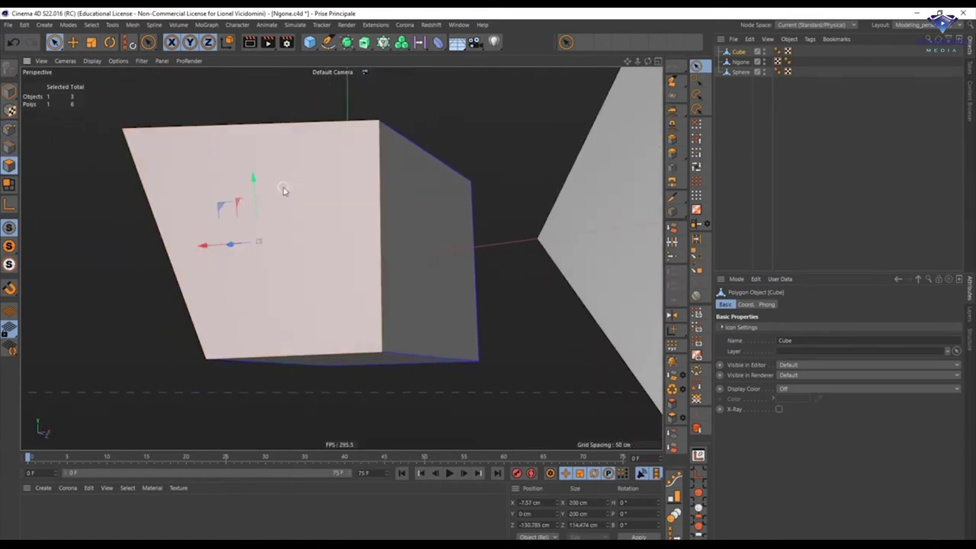
{"action": "right_click", "coordinate": [281, 187]}
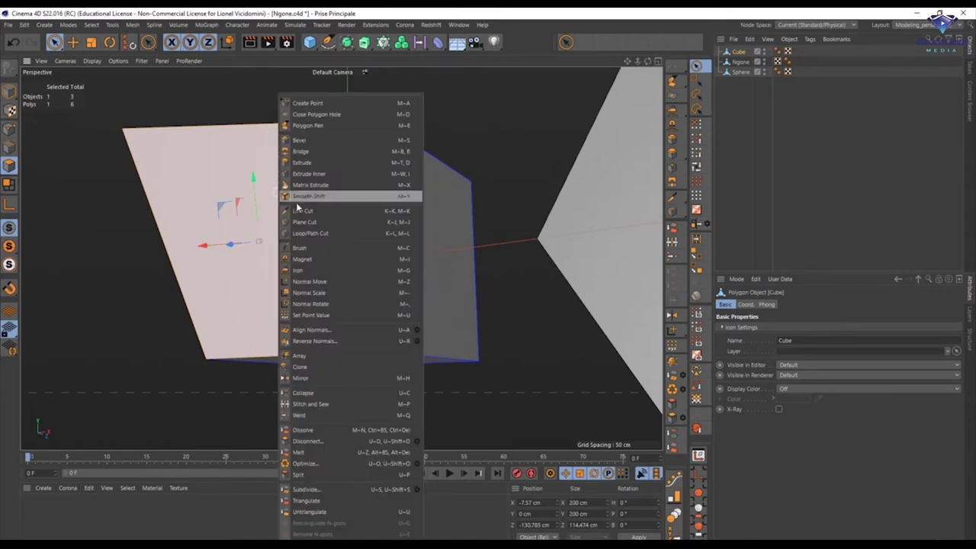
{"action": "left_click", "coordinate": [314, 504]}
Triangulate the cube's side face adjoining the triangulated front face.
{"action": "left_click_drag", "start_coordinate": [252, 206], "coordinate": [268, 151], "text": "alt"}
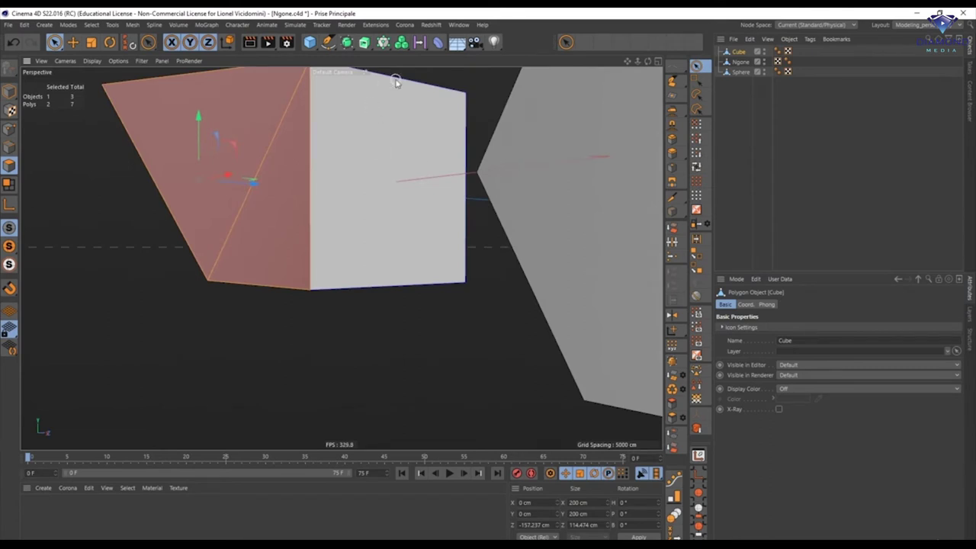
{"action": "left_click", "coordinate": [385, 197]}
{"action": "right_click", "coordinate": [408, 254]}
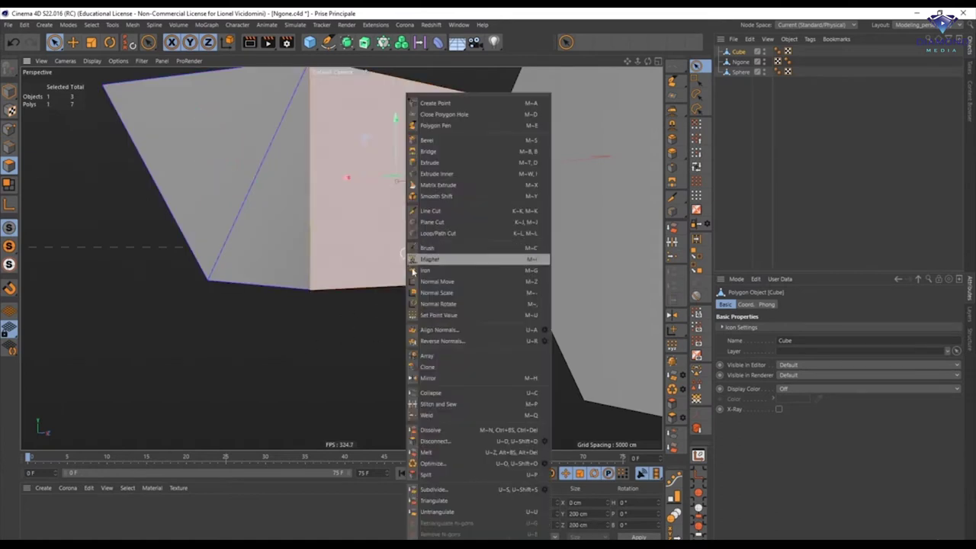
{"action": "left_click", "coordinate": [433, 501]}
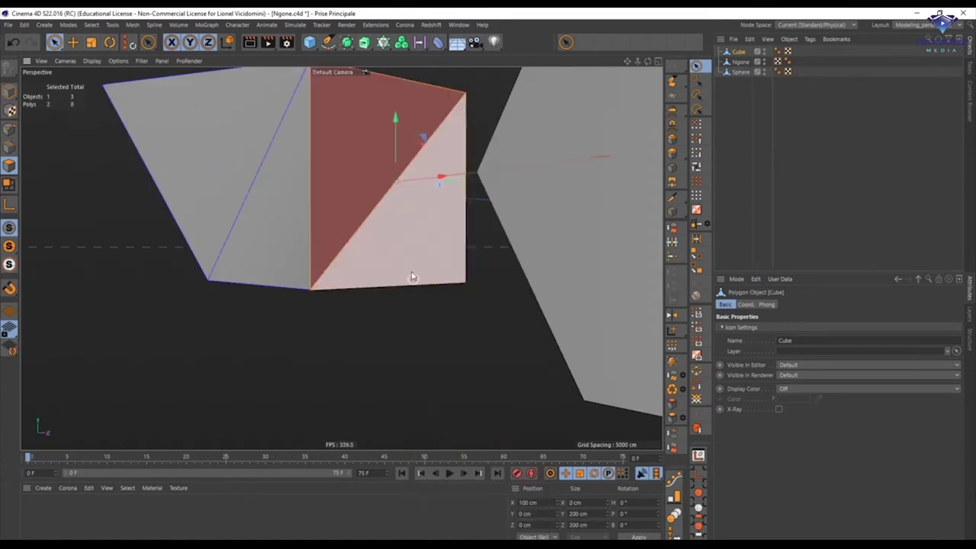
Triangulate the cube's stretched top face.
{"action": "left_click_drag", "start_coordinate": [409, 275], "coordinate": [324, 237], "text": "alt"}
{"action": "left_click", "coordinate": [415, 213]}
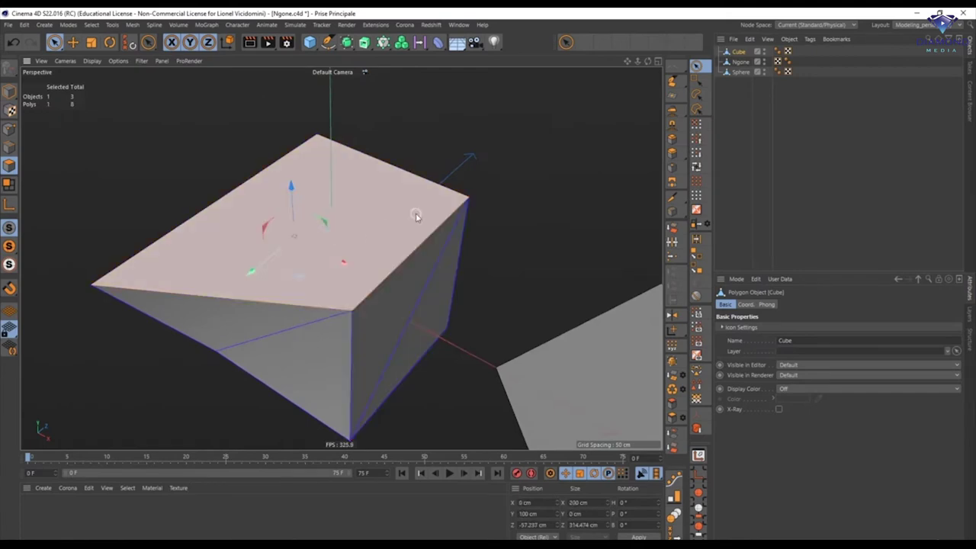
{"action": "right_click", "coordinate": [351, 221]}
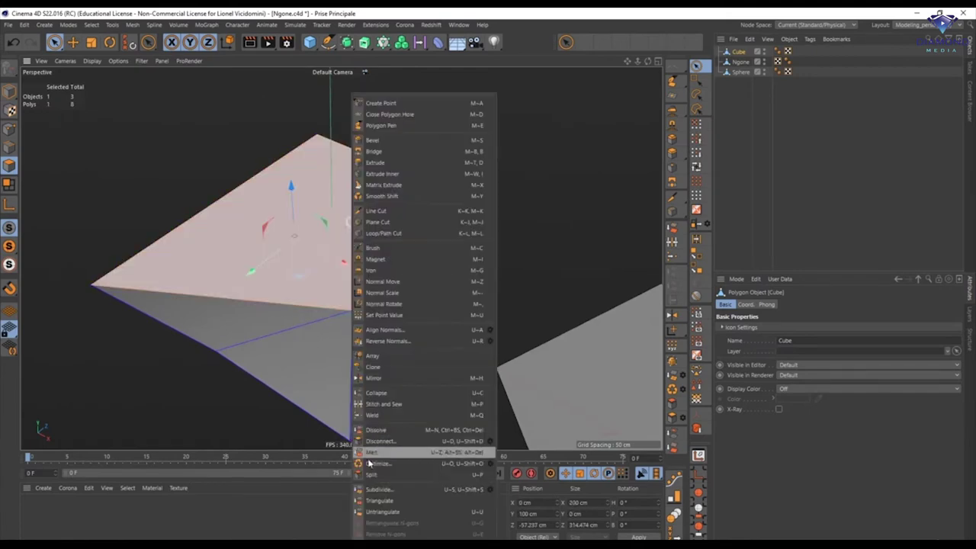
{"action": "left_click", "coordinate": [393, 500]}
{"action": "left_click_drag", "start_coordinate": [392, 475], "coordinate": [297, 192], "text": "alt"}
Undo the face triangulations and the corner point move on the cube.
{"action": "key", "text": "ctrl+z"}
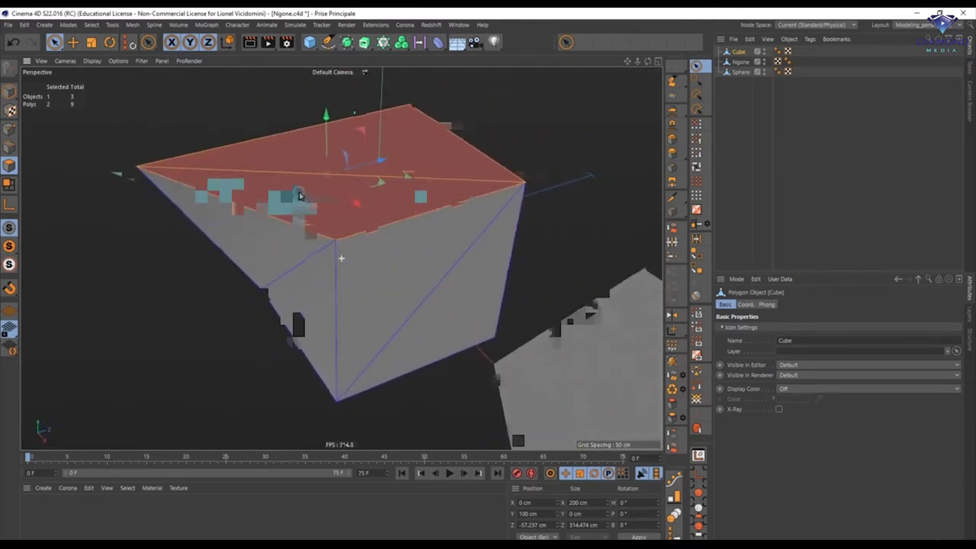
{"action": "key", "text": "ctrl+z"}
{"action": "key", "text": "ctrl+z"}
{"action": "key", "text": "ctrl+z"}
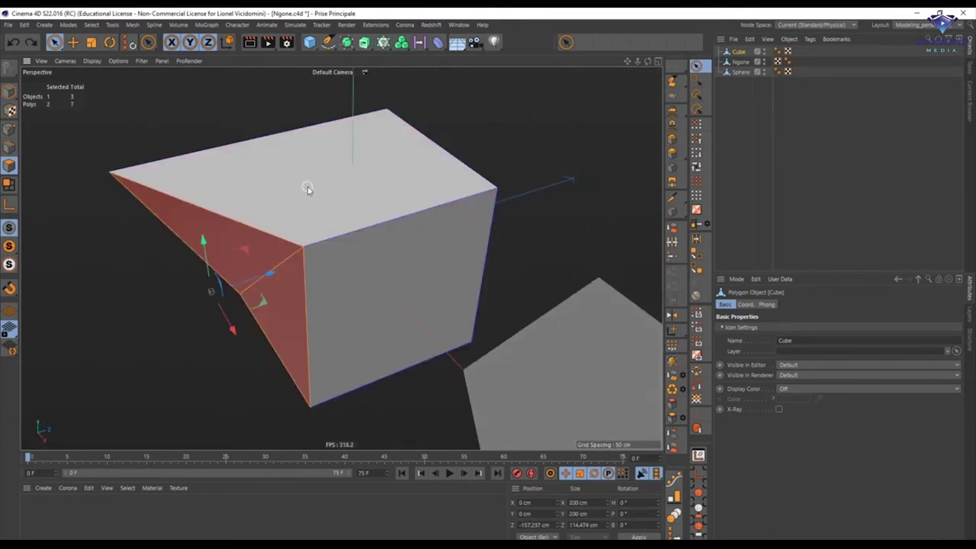
{"action": "key", "text": "ctrl+z"}
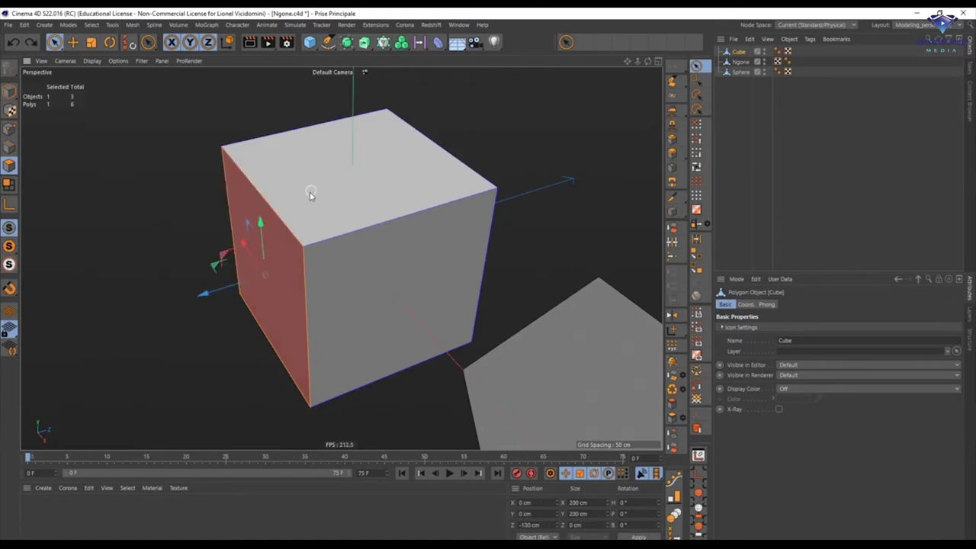
Move the cube's front face outward along Z to about -137 cm and rotate it to twist the cube.
{"action": "left_click_drag", "start_coordinate": [310, 195], "coordinate": [90, 121], "text": "alt"}
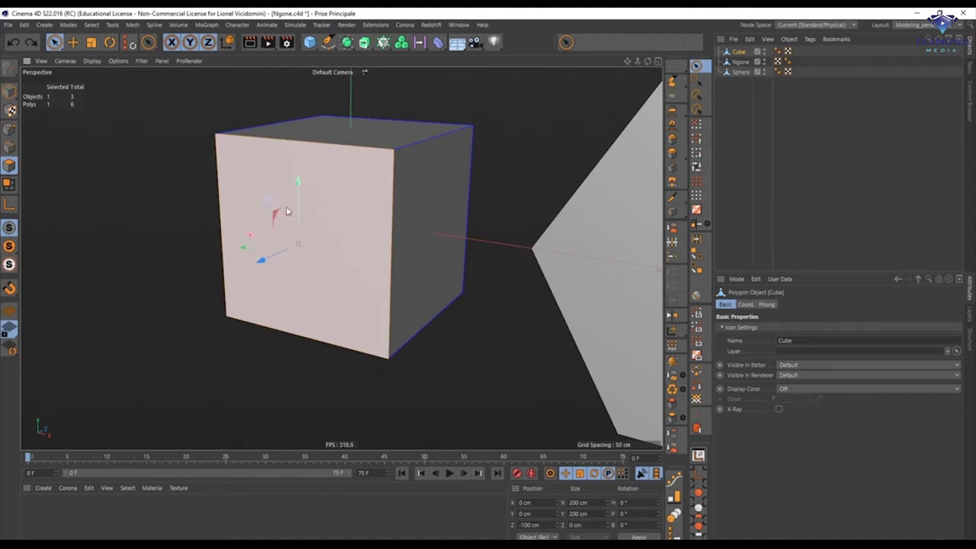
{"action": "left_click_drag", "start_coordinate": [312, 229], "coordinate": [371, 227], "text": "alt"}
{"action": "key", "text": "r"}
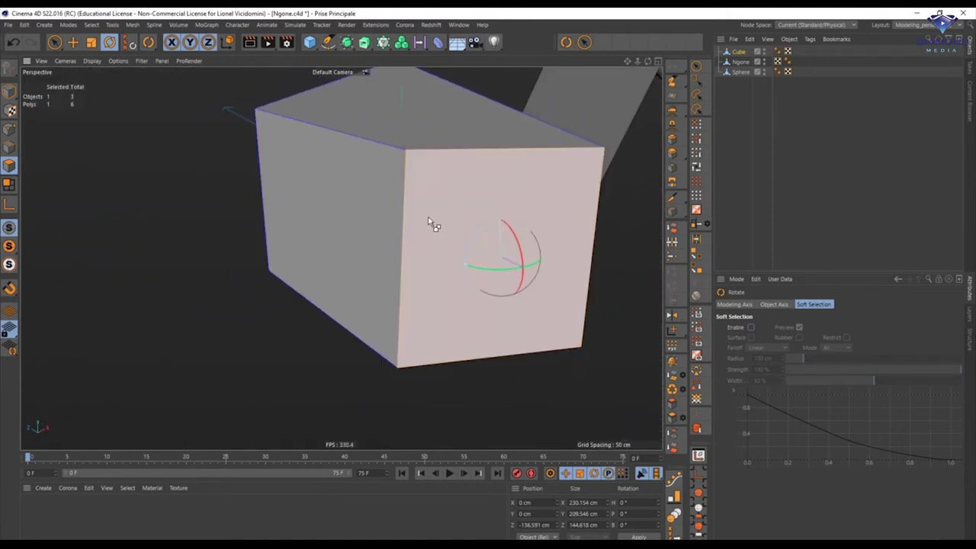
Triangulate all faces of the twisted cube and inspect the result in model mode.
{"action": "key", "text": "ctrl+a"}
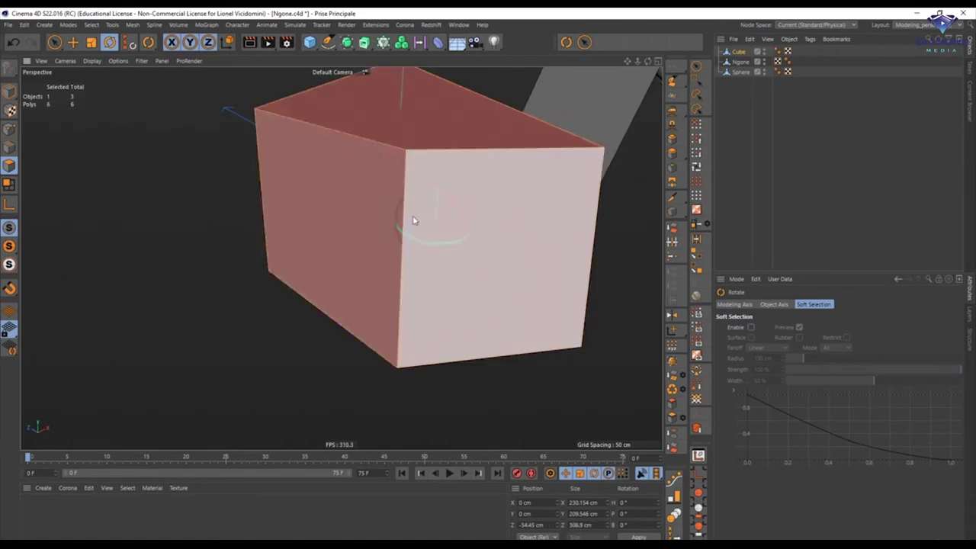
{"action": "right_click", "coordinate": [328, 197]}
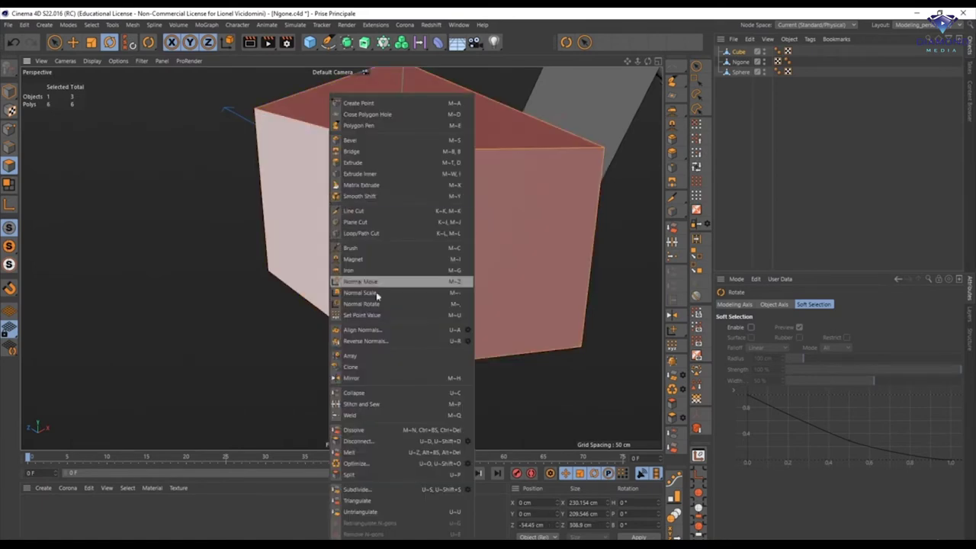
{"action": "left_click", "coordinate": [357, 500]}
{"action": "left_click_drag", "start_coordinate": [219, 107], "coordinate": [263, 205], "text": "alt"}
{"action": "left_click", "coordinate": [10, 91]}
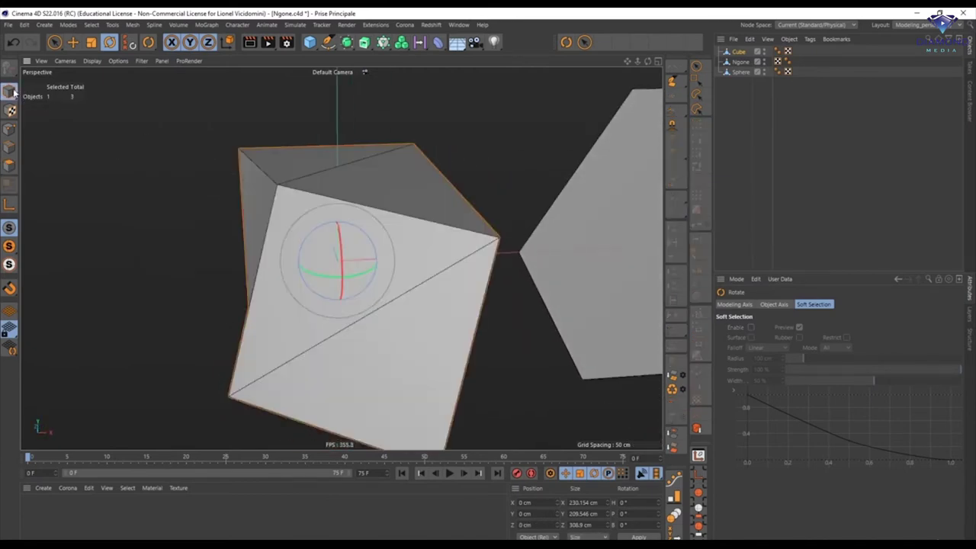
{"action": "left_click_drag", "start_coordinate": [405, 219], "coordinate": [365, 217], "text": "alt"}
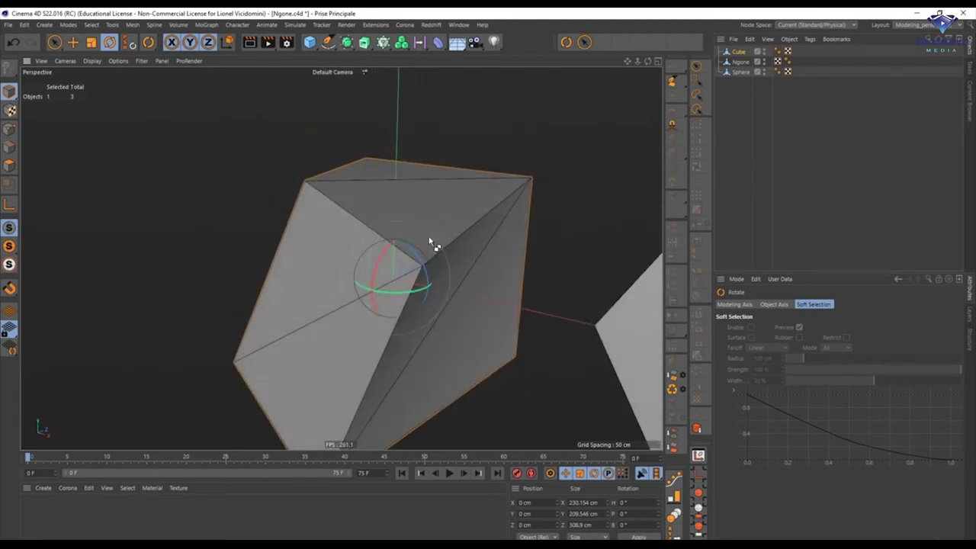
Undo the cube's triangulation and the rotation of its front face.
{"action": "key", "text": "ctrl+z"}
{"action": "key", "text": "ctrl+z"}
{"action": "key", "text": "ctrl+z"}
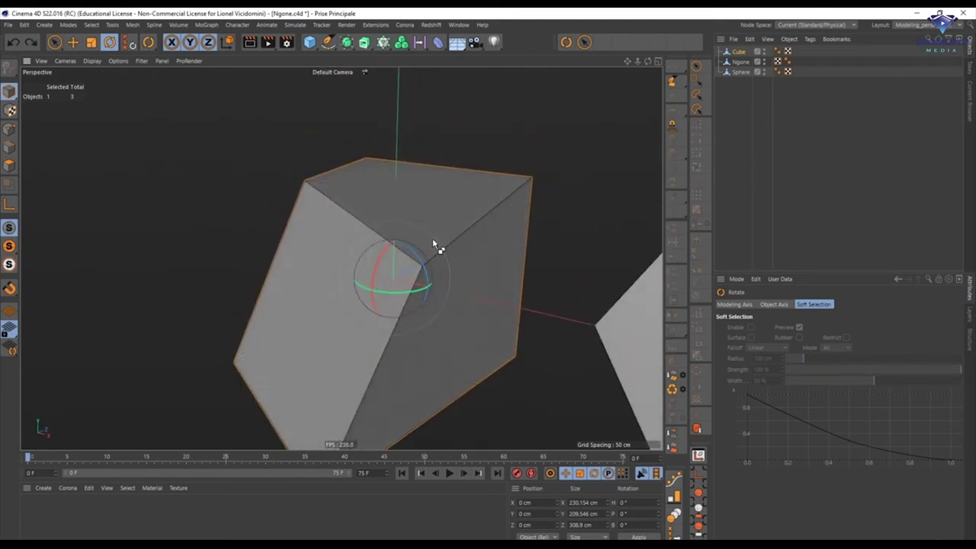
{"action": "mouse_move", "coordinate": [441, 230]}
{"action": "left_mouse_down", "text": "alt"}
{"action": "mouse_move", "coordinate": [326, 160]}
{"action": "mouse_move", "coordinate": [396, 240]}
{"action": "mouse_move", "coordinate": [474, 179]}
{"action": "mouse_move", "coordinate": [381, 252]}
{"action": "mouse_move", "coordinate": [388, 234]}
{"action": "mouse_move", "coordinate": [508, 220]}
{"action": "mouse_move", "coordinate": [508, 208]}
{"action": "mouse_move", "coordinate": [297, 213]}
{"action": "mouse_move", "coordinate": [289, 192]}
{"action": "mouse_move", "coordinate": [308, 191]}
{"action": "mouse_move", "coordinate": [247, 219]}
{"action": "mouse_move", "coordinate": [391, 221]}
{"action": "mouse_move", "coordinate": [319, 244]}
{"action": "mouse_move", "coordinate": [323, 262]}
{"action": "mouse_move", "coordinate": [289, 225]}
{"action": "mouse_move", "coordinate": [264, 222]}
{"action": "left_mouse_up", "text": "alt"}
{"action": "right_click_drag", "start_coordinate": [264, 223], "coordinate": [302, 208], "text": "alt"}
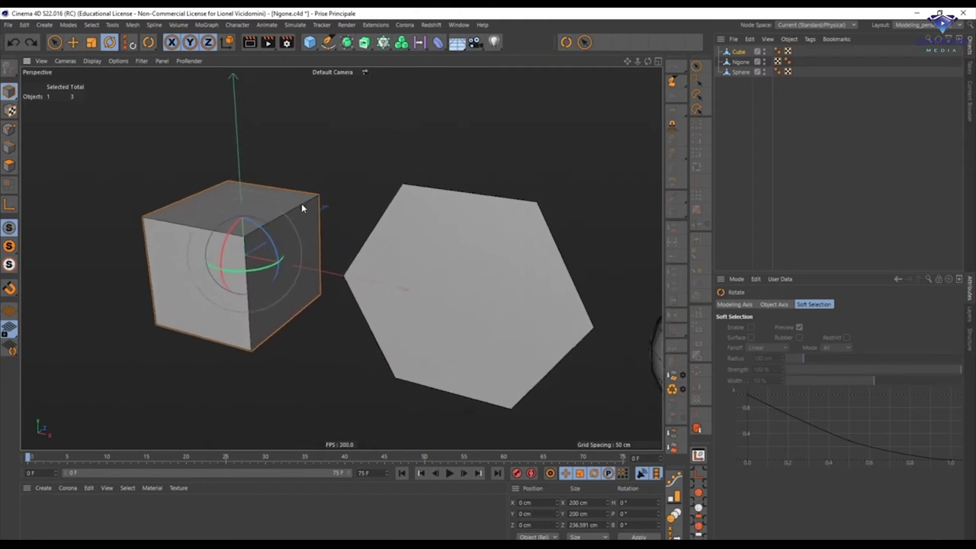
Select the Ngone object and examine its hexagonal face and corner points in point mode.
{"action": "left_click", "coordinate": [740, 62]}
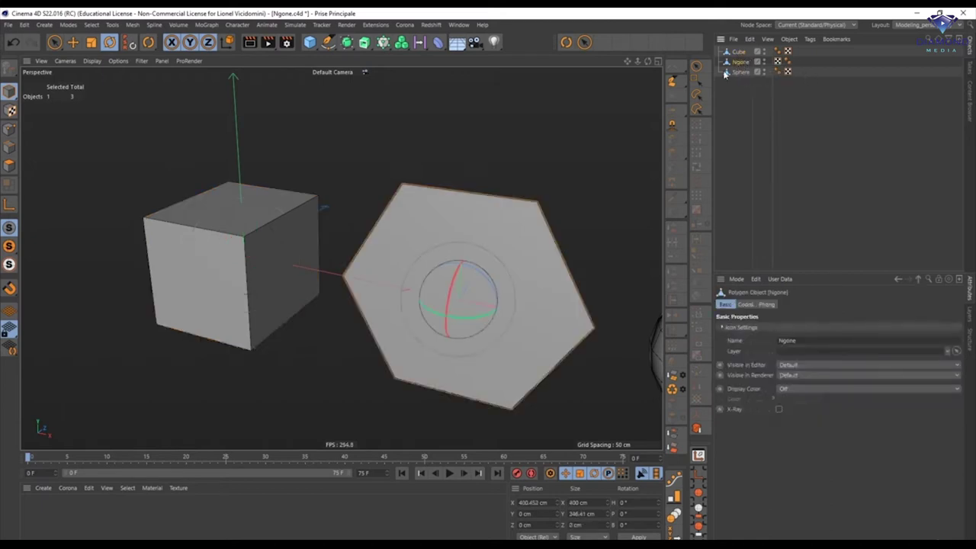
{"action": "middle_click_drag", "start_coordinate": [455, 224], "coordinate": [402, 172], "text": "alt"}
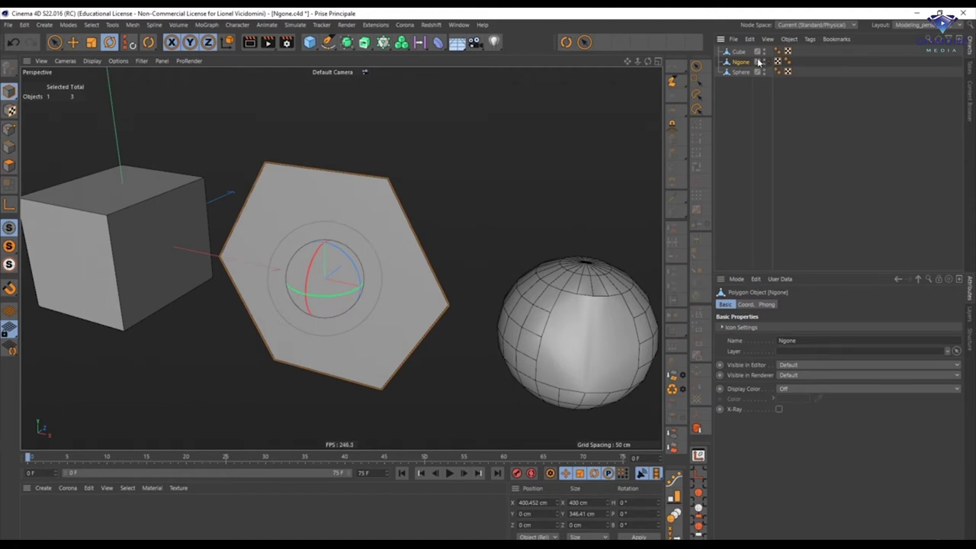
{"action": "left_click_drag", "start_coordinate": [359, 229], "coordinate": [234, 168], "text": "alt"}
{"action": "left_click_drag", "start_coordinate": [237, 212], "coordinate": [328, 198], "text": "alt"}
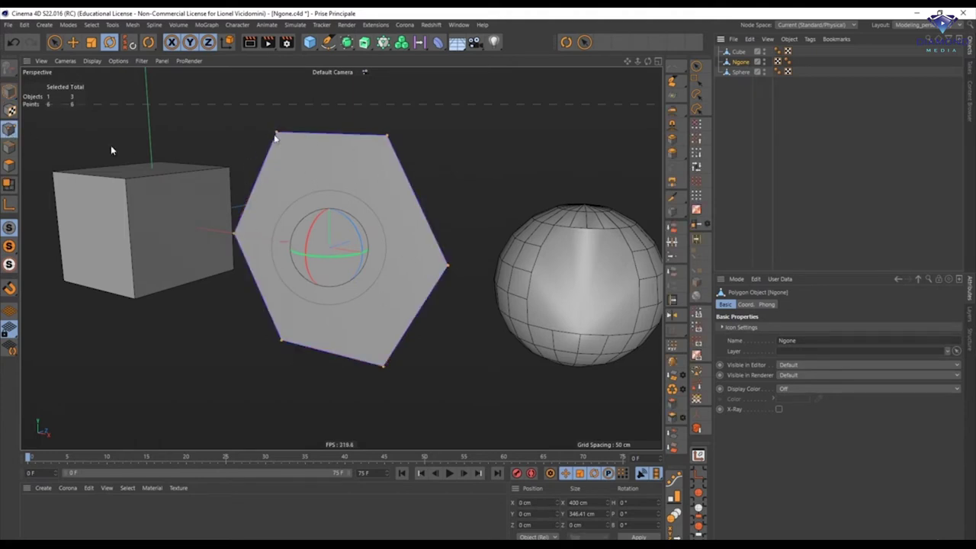
{"action": "left_click", "coordinate": [371, 229]}
{"action": "mouse_move", "coordinate": [370, 229]}
{"action": "left_mouse_down", "text": "alt"}
{"action": "mouse_move", "coordinate": [327, 300]}
{"action": "mouse_move", "coordinate": [367, 282]}
{"action": "mouse_move", "coordinate": [351, 252]}
{"action": "mouse_move", "coordinate": [359, 209]}
{"action": "mouse_move", "coordinate": [277, 247]}
{"action": "mouse_move", "coordinate": [343, 230]}
{"action": "mouse_move", "coordinate": [281, 220]}
{"action": "mouse_move", "coordinate": [337, 233]}
{"action": "mouse_move", "coordinate": [290, 207]}
{"action": "mouse_move", "coordinate": [273, 229]}
{"action": "mouse_move", "coordinate": [307, 244]}
{"action": "mouse_move", "coordinate": [335, 217]}
{"action": "left_mouse_up", "text": "alt"}
{"action": "left_click", "coordinate": [9, 131]}
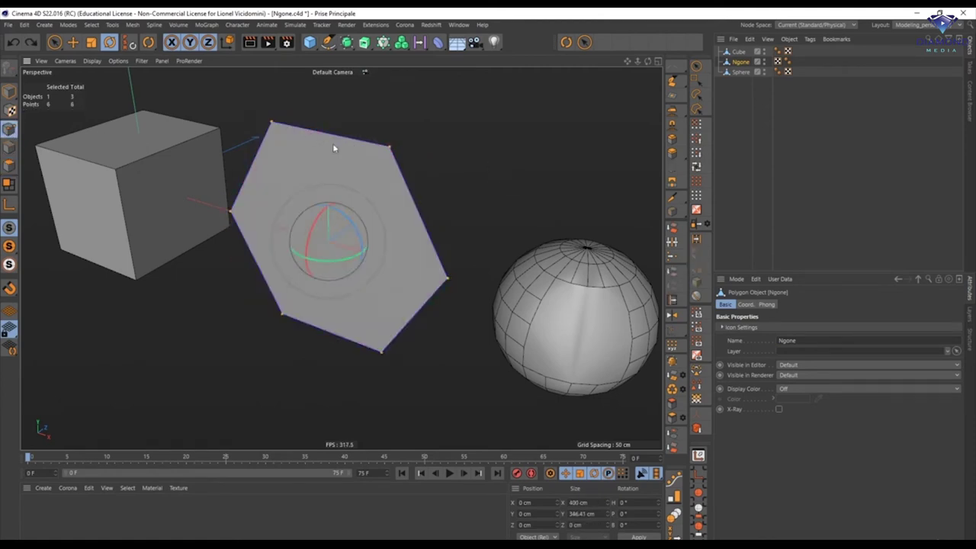
Move the hexagon's upper-left corner point out of plane along Z to about -115 cm.
{"action": "left_click", "coordinate": [271, 124]}
{"action": "left_click_drag", "start_coordinate": [271, 124], "coordinate": [237, 170], "text": "alt"}
{"action": "key", "text": "e"}
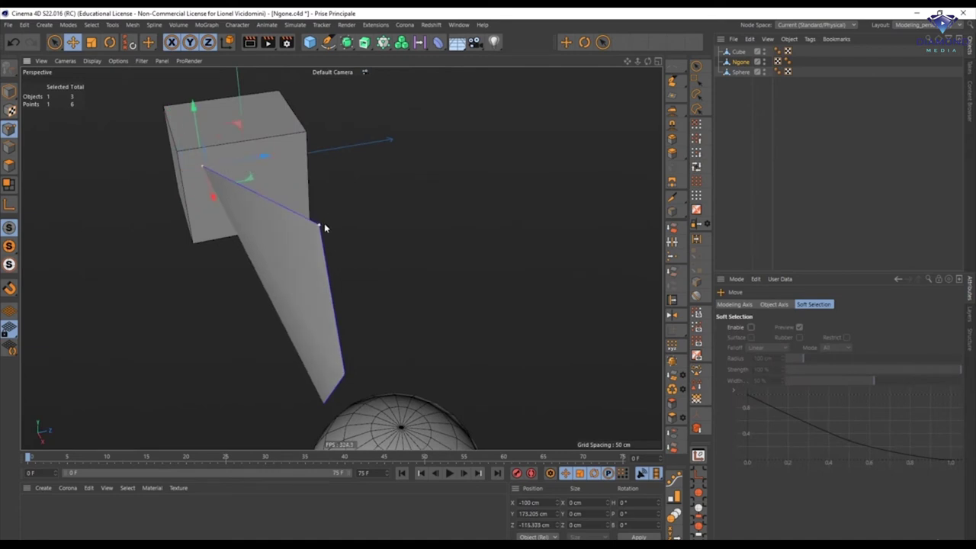
{"action": "left_click_drag", "start_coordinate": [388, 214], "coordinate": [467, 197]}
Undo the point moves on the hexagon.
{"action": "key", "text": "ctrl+z"}
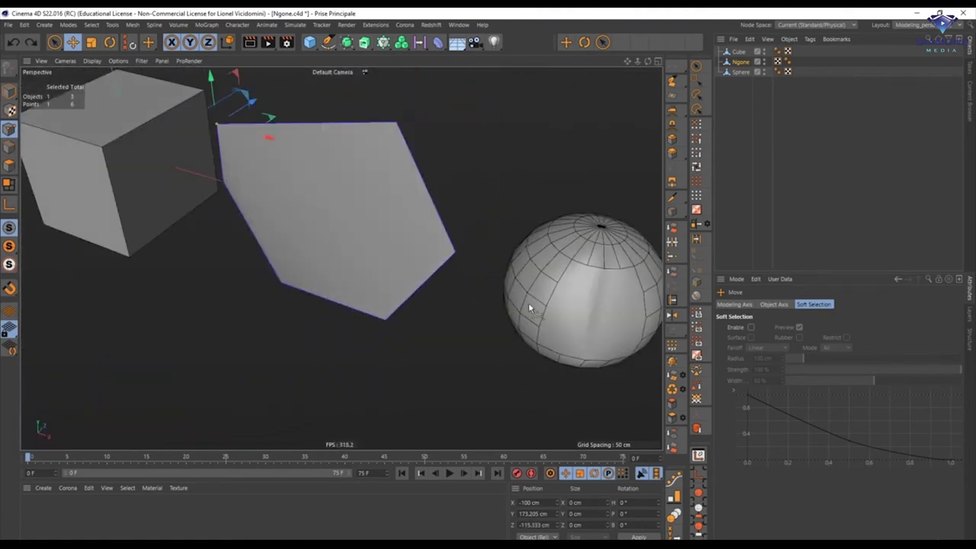
{"action": "key", "text": "ctrl+z"}
{"action": "left_click_drag", "start_coordinate": [420, 277], "coordinate": [314, 203], "text": "alt"}
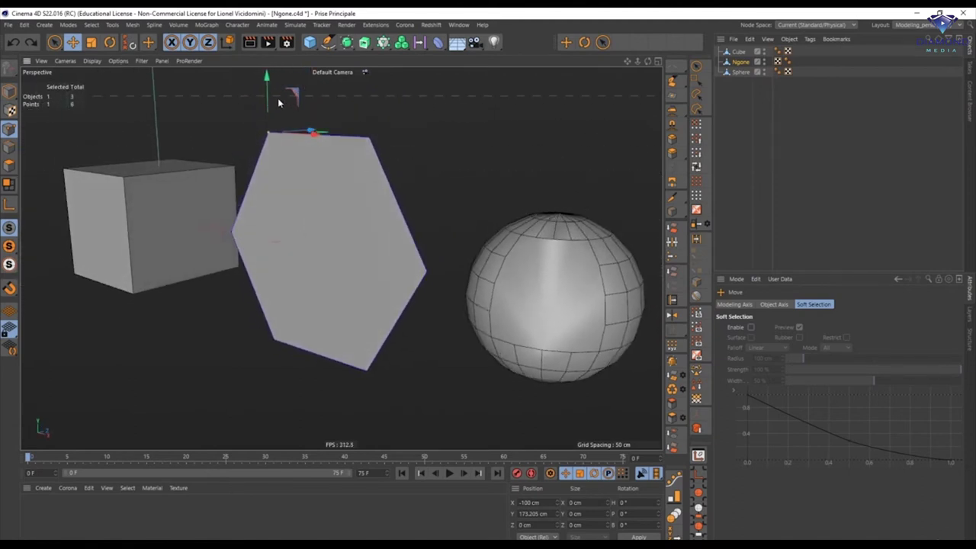
Turn on the viewport display of N-gon lines and inspect the hexagon from several angles.
{"action": "left_click", "coordinate": [142, 61]}
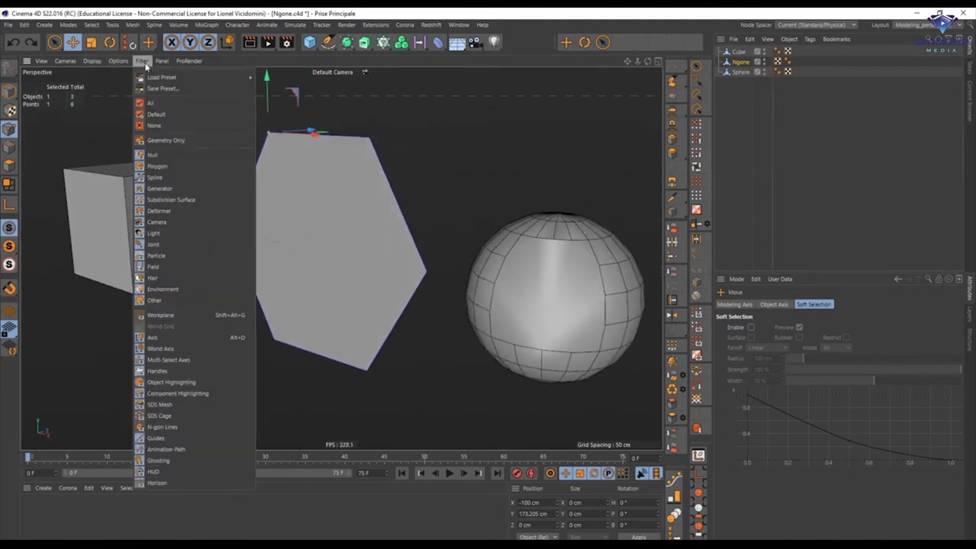
{"action": "left_click", "coordinate": [177, 428]}
{"action": "left_click_drag", "start_coordinate": [267, 381], "coordinate": [295, 265], "text": "alt"}
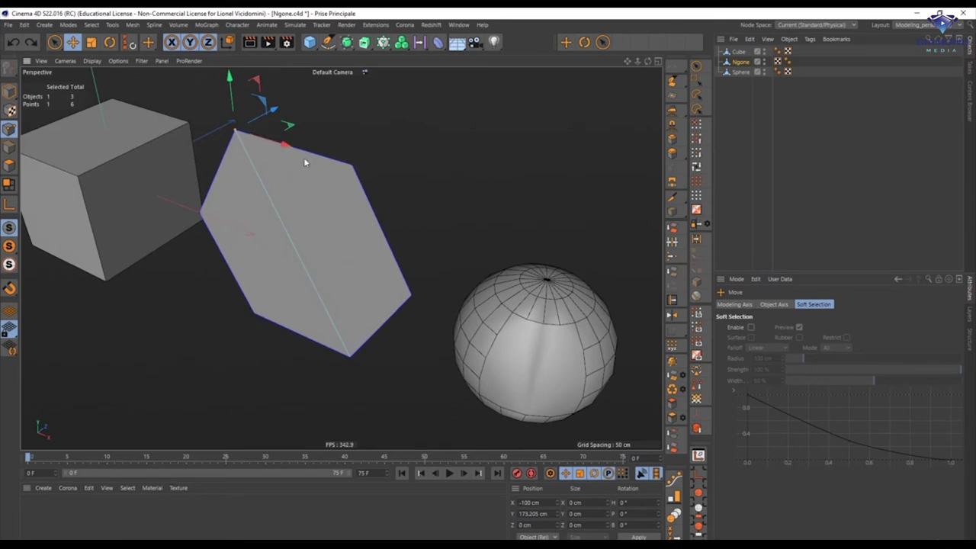
{"action": "left_click_drag", "start_coordinate": [319, 178], "coordinate": [346, 141], "text": "alt"}
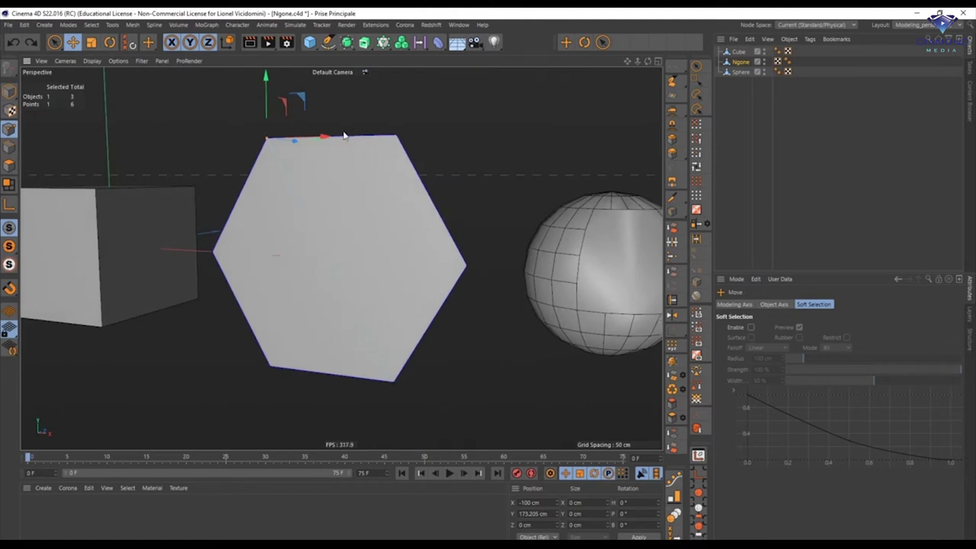
{"action": "middle_click_drag", "start_coordinate": [355, 285], "coordinate": [363, 204], "text": "alt"}
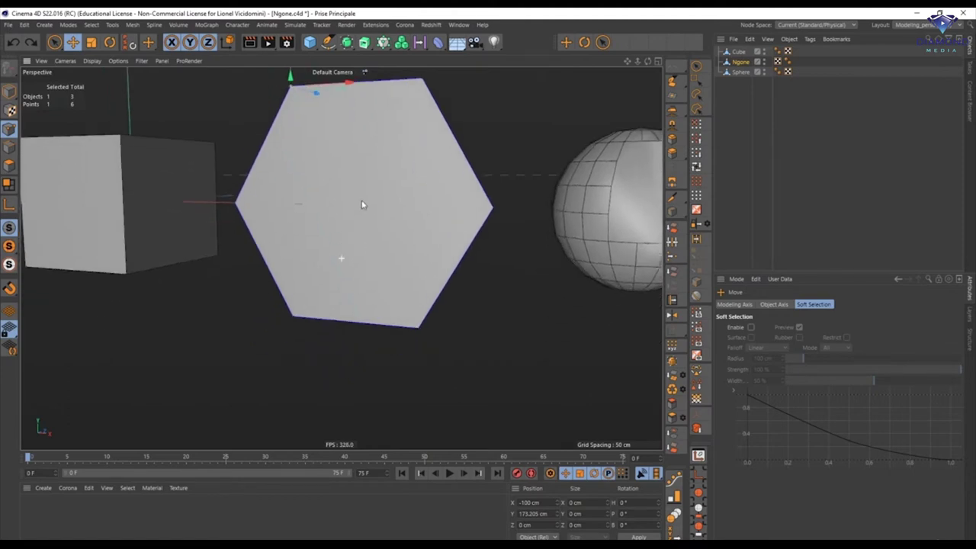
Triangulate the hexagonal face of the Ngone object in polygon mode.
{"action": "left_click_drag", "start_coordinate": [362, 205], "coordinate": [287, 240], "text": "alt"}
{"action": "left_click_drag", "start_coordinate": [342, 175], "coordinate": [315, 180], "text": "alt"}
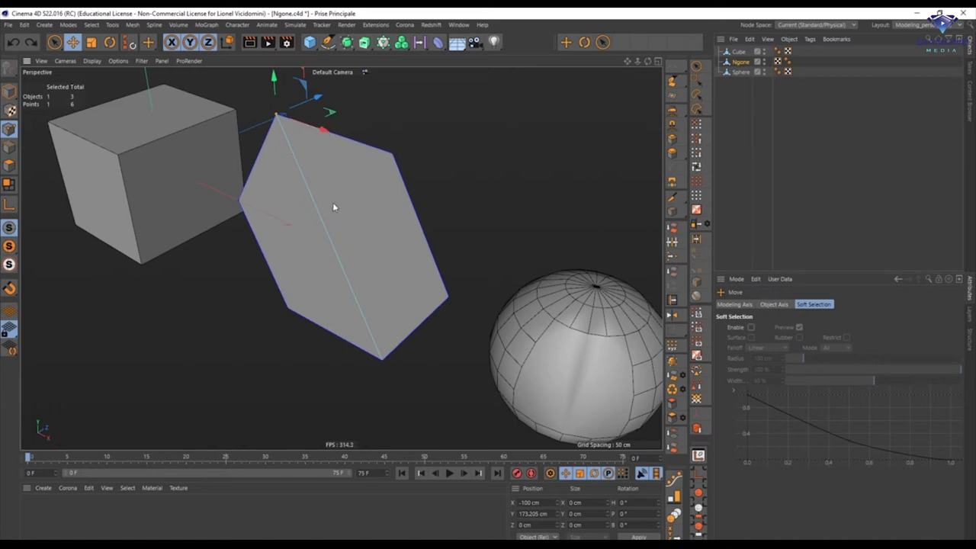
{"action": "left_click", "coordinate": [9, 166]}
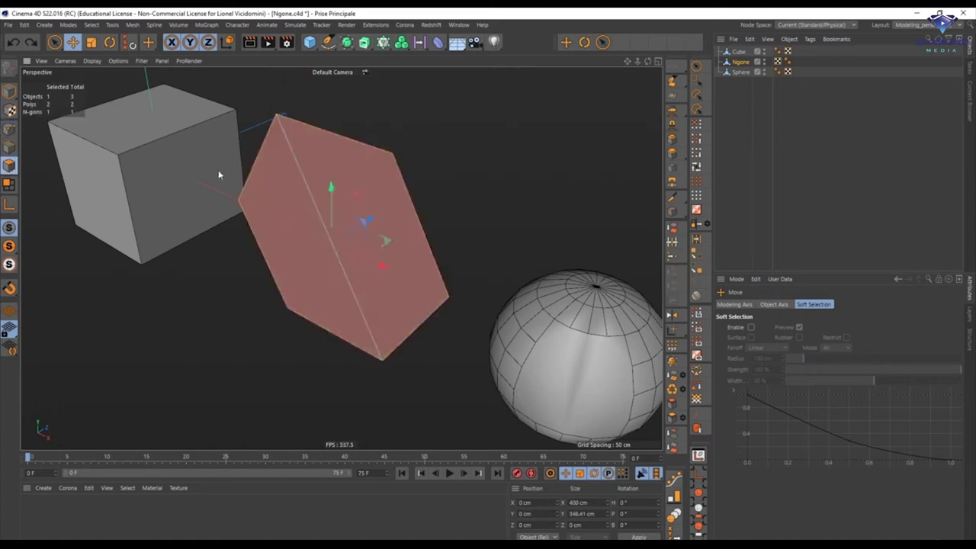
{"action": "right_click", "coordinate": [371, 214]}
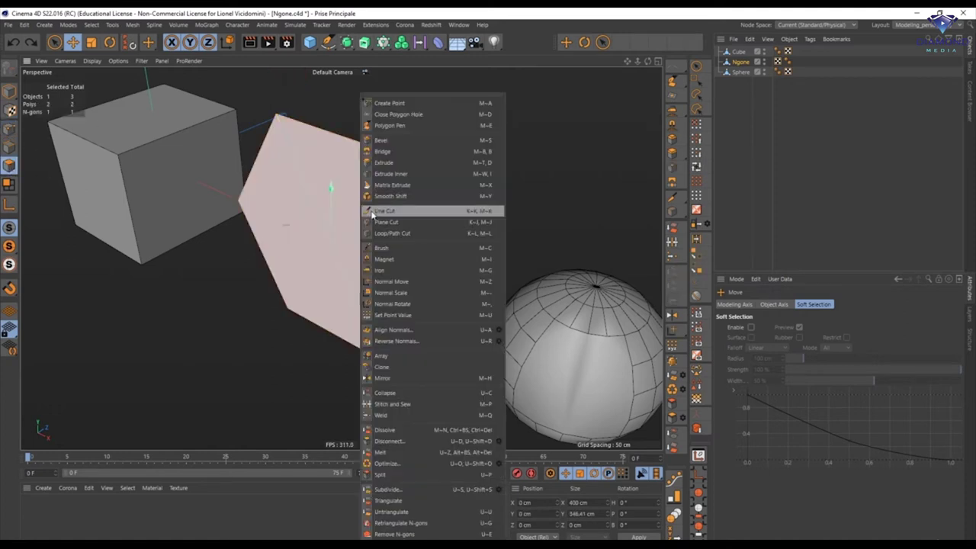
{"action": "left_click", "coordinate": [389, 501]}
{"action": "left_click_drag", "start_coordinate": [371, 257], "coordinate": [277, 139], "text": "alt"}
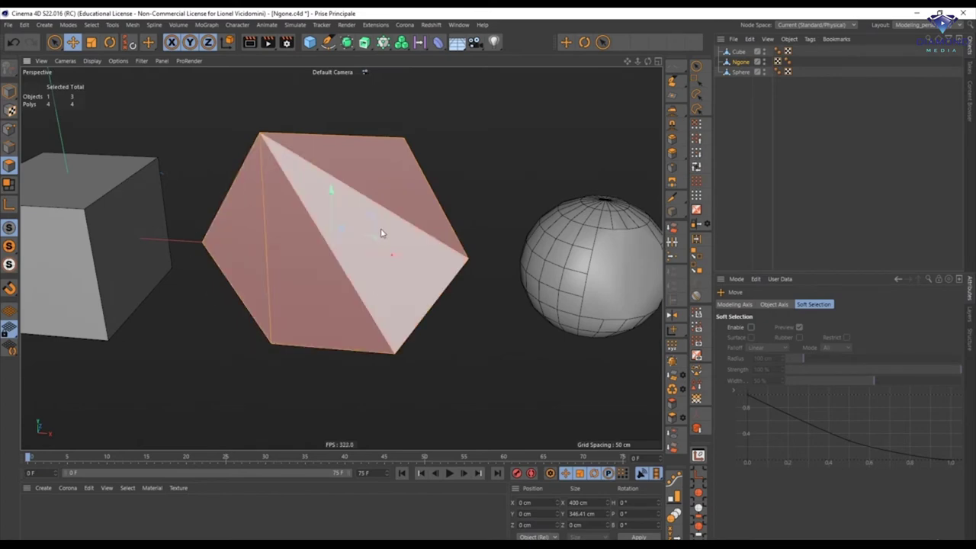
Select the Sphere and turn off the N-gon Lines display to examine its large n-gon patch.
{"action": "left_click_drag", "start_coordinate": [382, 234], "coordinate": [263, 219], "text": "alt"}
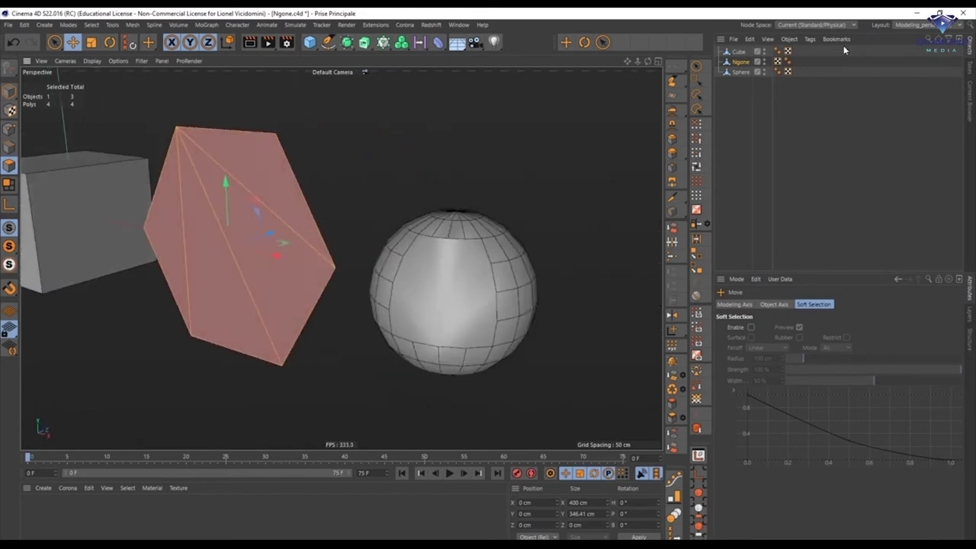
{"action": "left_click", "coordinate": [749, 71]}
{"action": "left_click_drag", "start_coordinate": [533, 212], "coordinate": [341, 232], "text": "alt"}
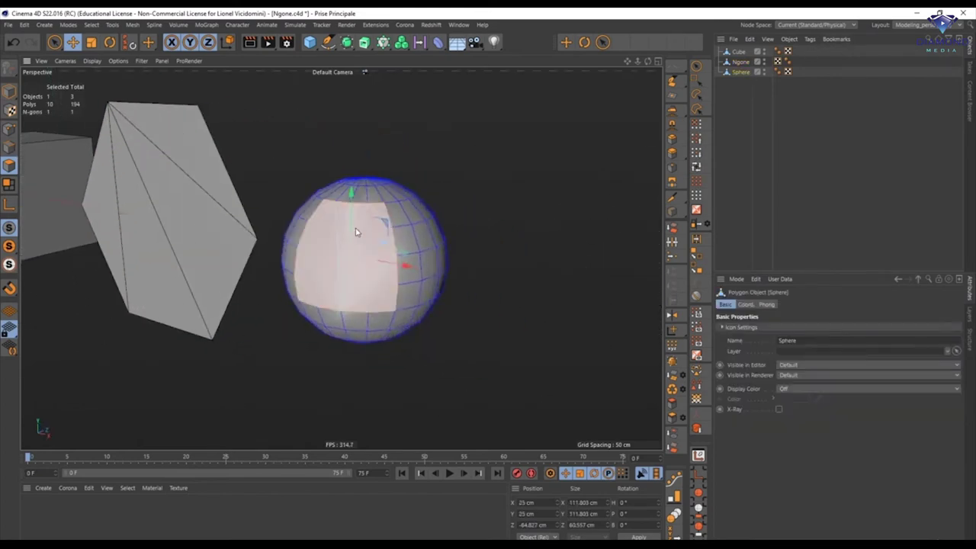
{"action": "scroll", "coordinate": [355, 232], "scroll_direction": "up", "scroll_amount": 3}
{"action": "left_click_drag", "start_coordinate": [397, 196], "coordinate": [338, 215], "text": "alt"}
{"action": "left_click", "coordinate": [141, 61]}
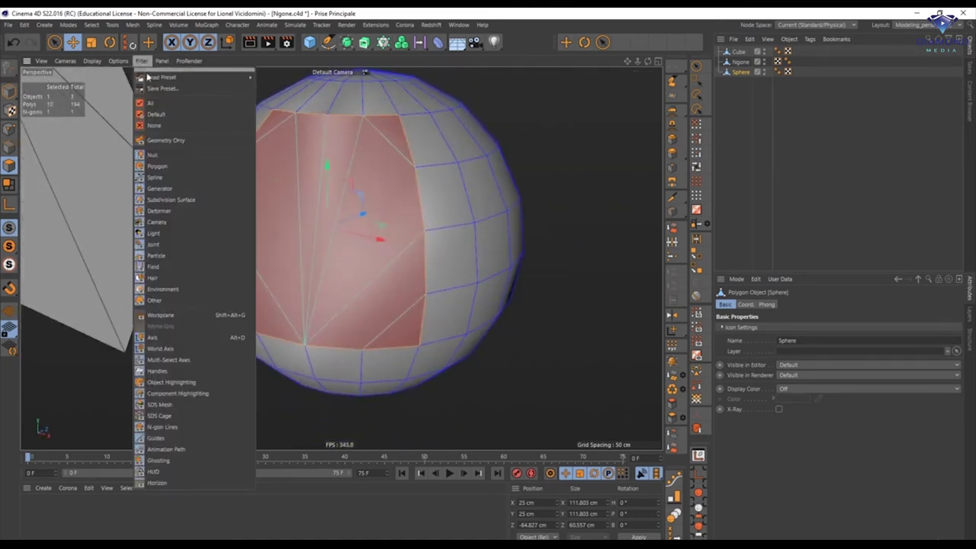
{"action": "left_click", "coordinate": [164, 428]}
{"action": "left_click_drag", "start_coordinate": [397, 205], "coordinate": [359, 227], "text": "alt"}
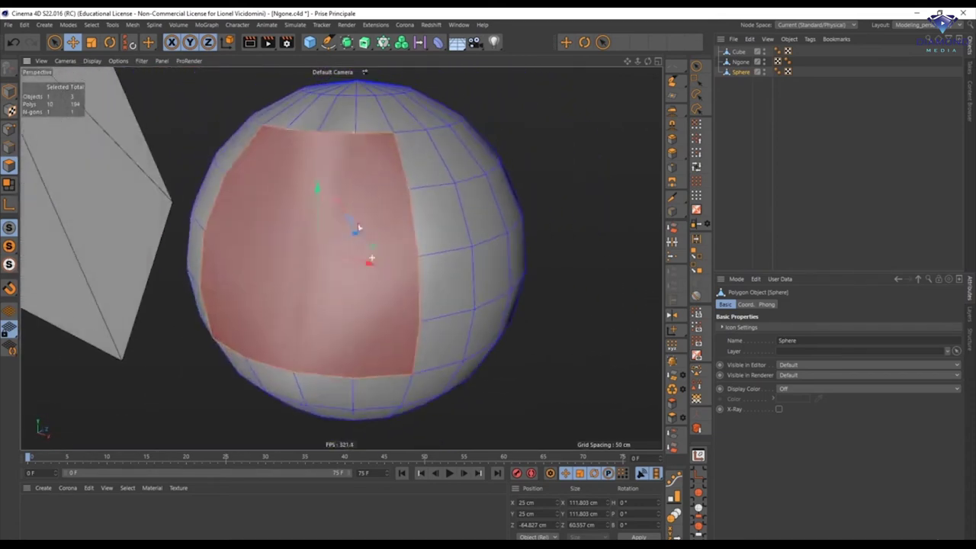
Turn the N-gon Lines display back on and inspect the internal triangulation of the sphere's patch.
{"action": "left_click", "coordinate": [141, 61]}
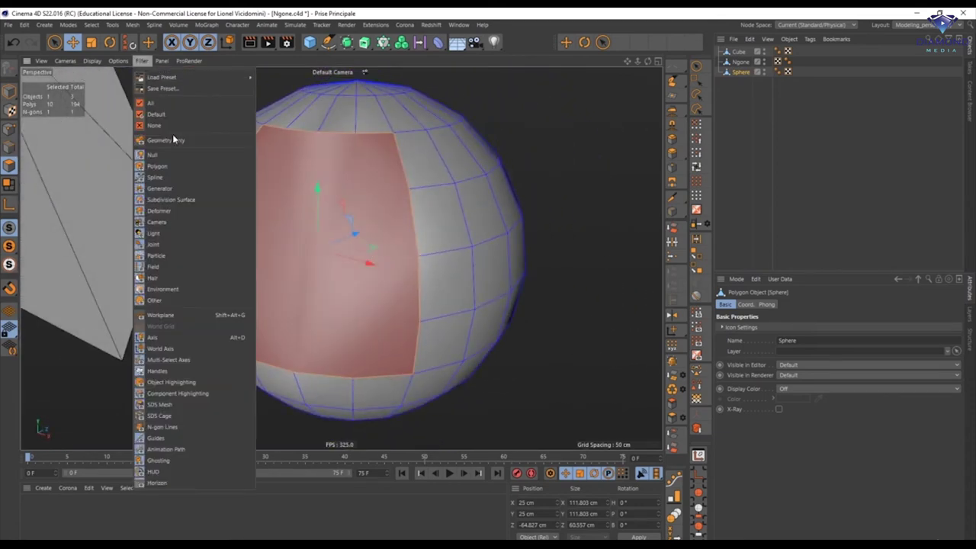
{"action": "left_click", "coordinate": [180, 432]}
{"action": "left_click_drag", "start_coordinate": [381, 274], "coordinate": [227, 215], "text": "alt"}
{"action": "scroll", "coordinate": [252, 206], "scroll_direction": "up", "scroll_amount": 8}
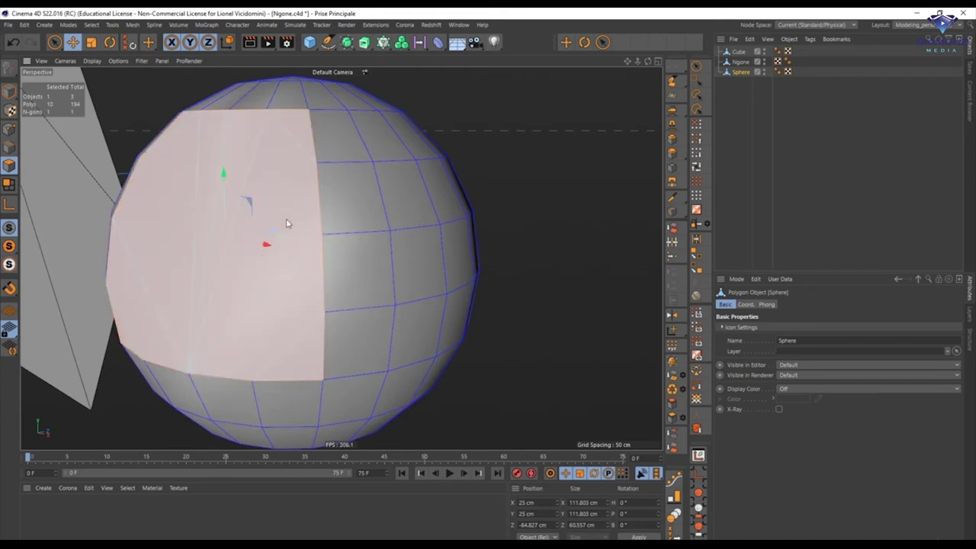
Triangulate the selected n-gon patch on the sphere.
{"action": "left_click_drag", "start_coordinate": [252, 257], "coordinate": [316, 211], "text": "alt"}
{"action": "right_click", "coordinate": [239, 213]}
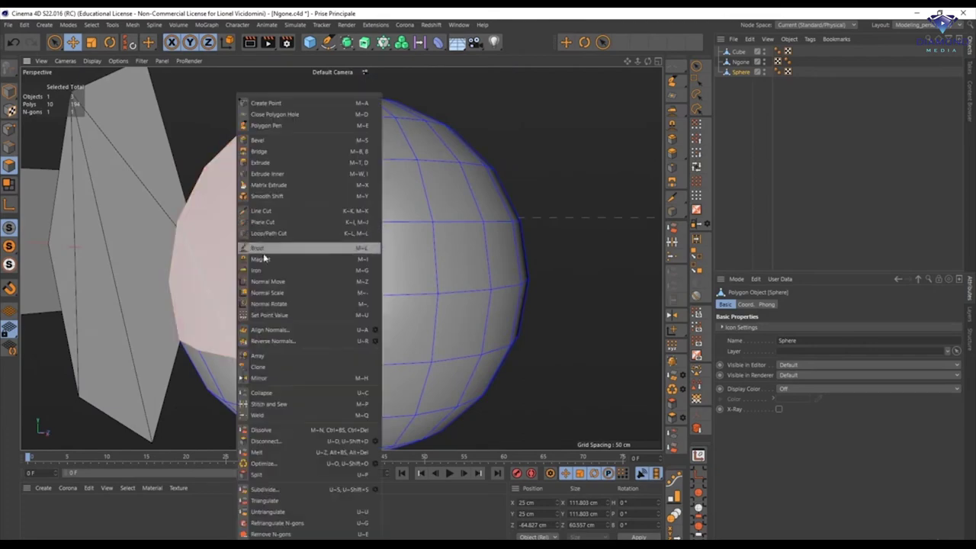
{"action": "left_click", "coordinate": [267, 501]}
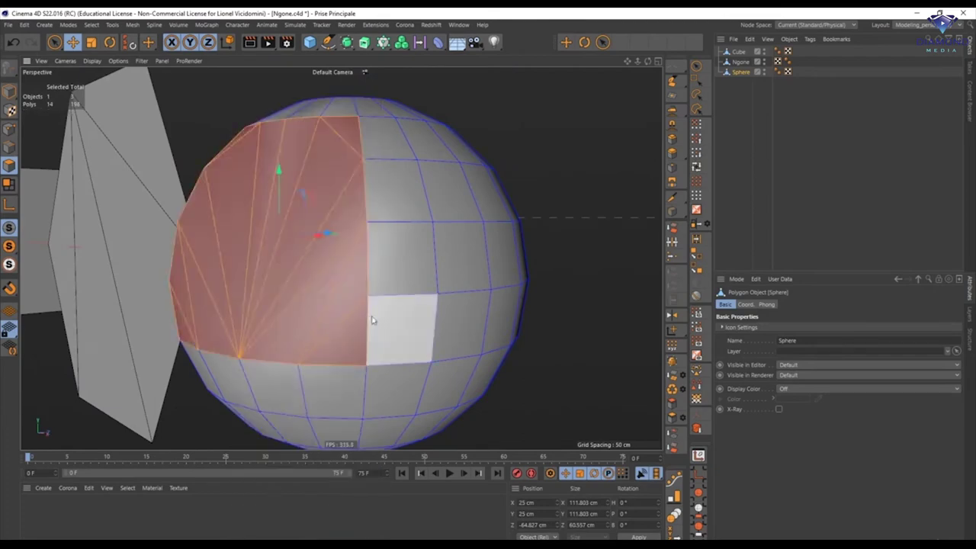
Select two adjacent triangles at the sphere patch's lower corner and untriangulate them with a flatness angle of 11°.
{"action": "left_click_drag", "start_coordinate": [447, 220], "coordinate": [392, 190], "text": "alt"}
{"action": "left_click", "coordinate": [361, 281]}
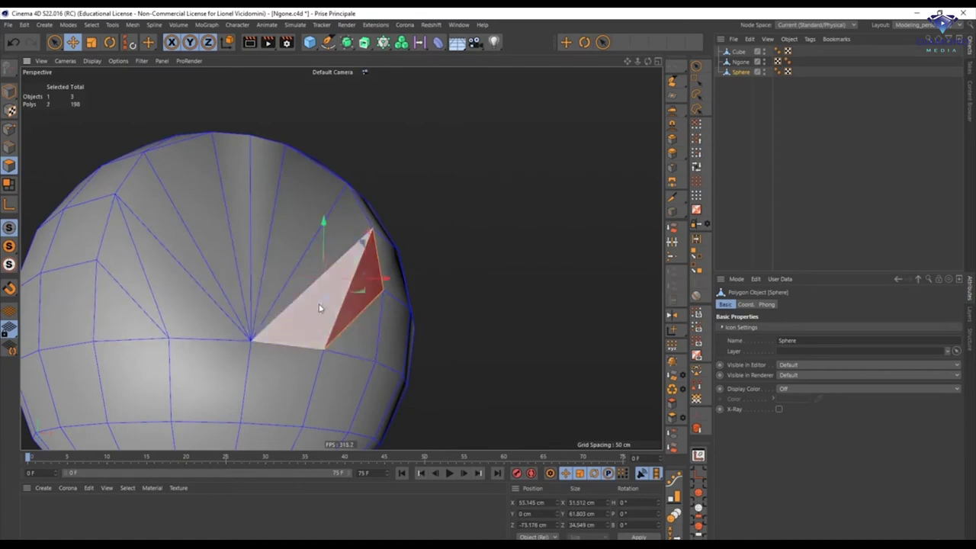
{"action": "left_click_drag", "start_coordinate": [319, 308], "coordinate": [329, 287], "text": "alt"}
{"action": "right_click", "coordinate": [321, 308]}
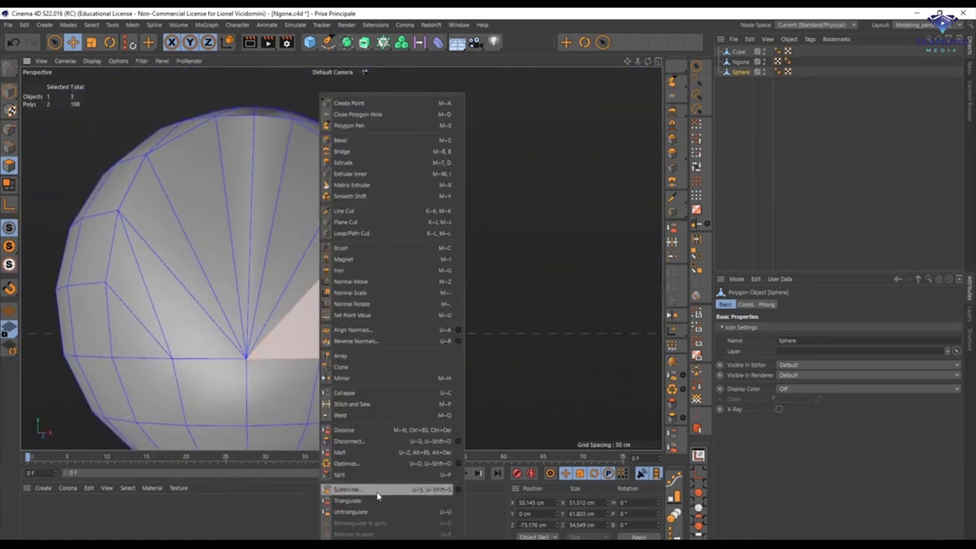
{"action": "left_click", "coordinate": [358, 514]}
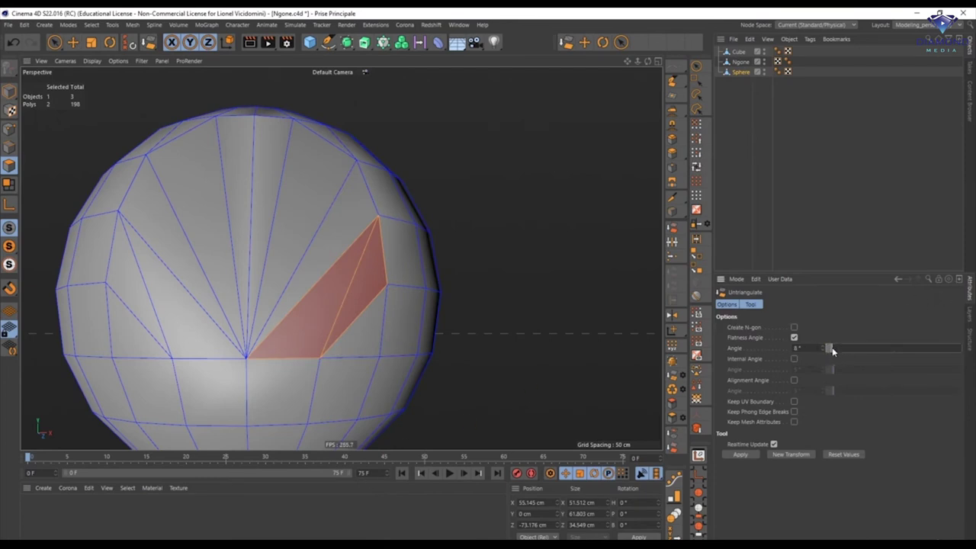
{"action": "left_click_drag", "start_coordinate": [834, 351], "coordinate": [837, 351]}
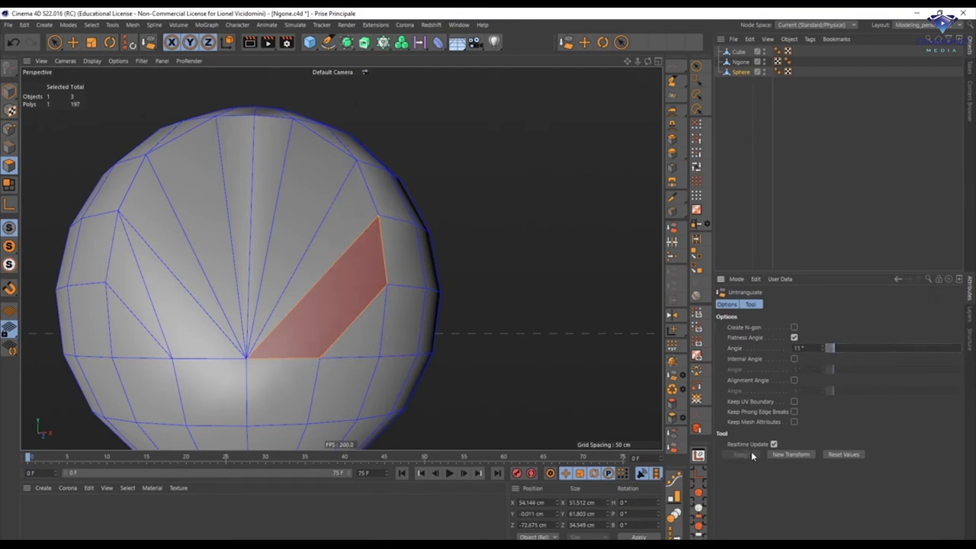
Duplicate the Cube in model mode, moving the copy along X to about -439 cm.
{"action": "left_click_drag", "start_coordinate": [374, 272], "coordinate": [338, 218], "text": "alt"}
{"action": "scroll", "coordinate": [344, 277], "scroll_direction": "down", "scroll_amount": 4}
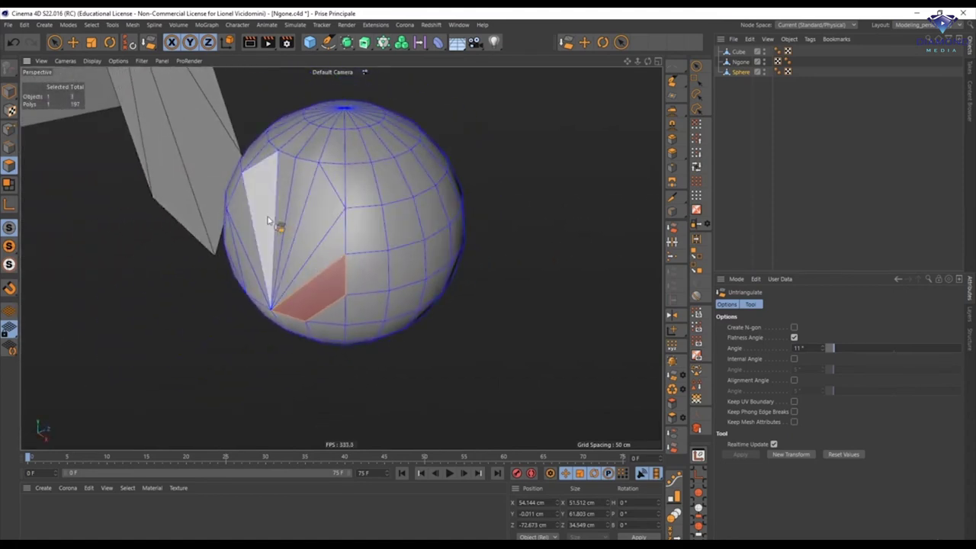
{"action": "left_click_drag", "start_coordinate": [275, 220], "coordinate": [327, 175], "text": "alt"}
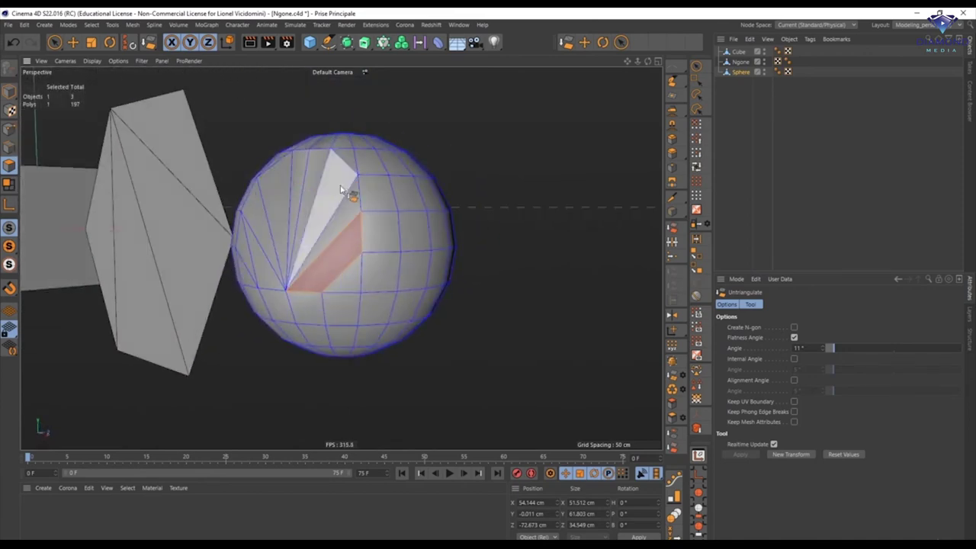
{"action": "left_click_drag", "start_coordinate": [357, 218], "coordinate": [387, 246], "text": "alt"}
{"action": "right_click_drag", "start_coordinate": [387, 242], "coordinate": [346, 220], "text": "alt"}
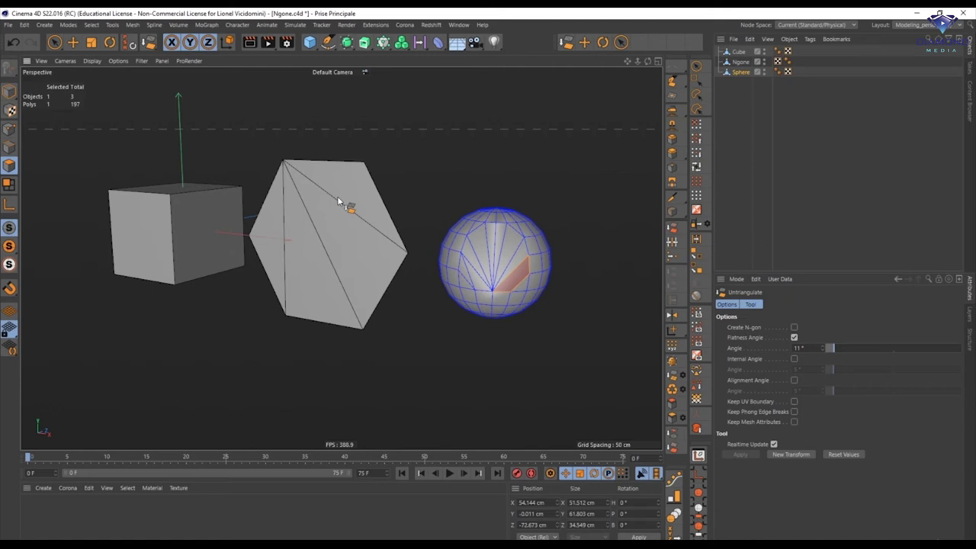
{"action": "left_click", "coordinate": [738, 51]}
{"action": "left_click", "coordinate": [9, 91]}
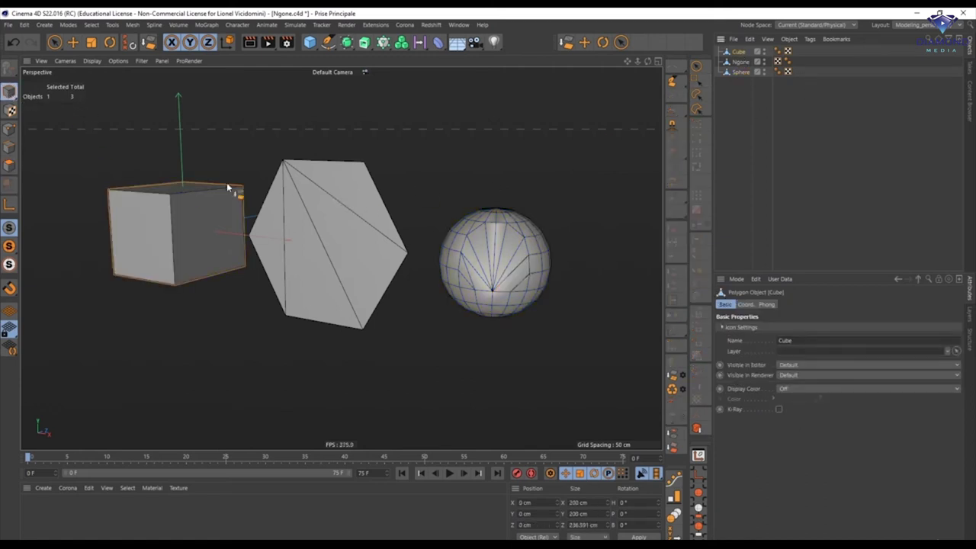
{"action": "left_click_drag", "start_coordinate": [226, 188], "coordinate": [272, 266], "text": "alt"}
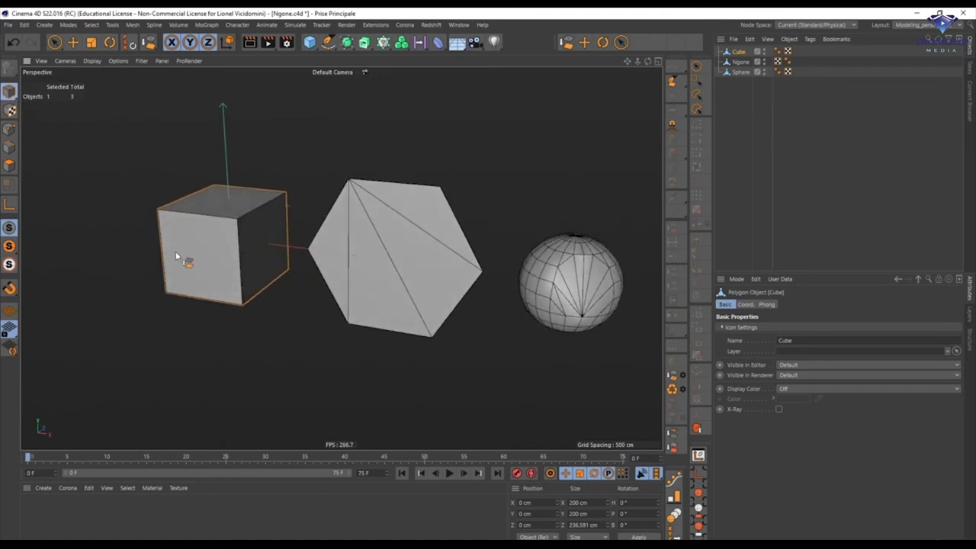
{"action": "key", "text": "e"}
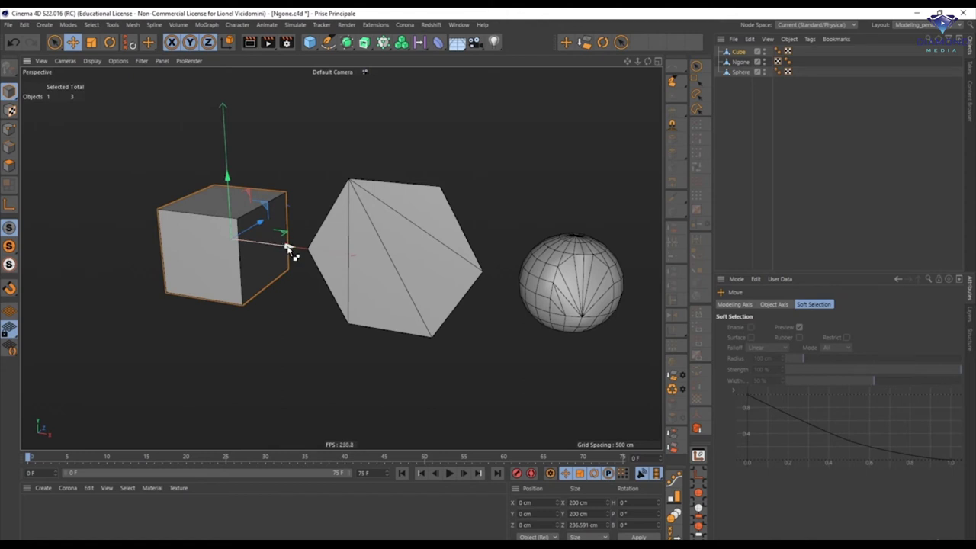
{"action": "left_click_drag", "start_coordinate": [287, 248], "coordinate": [137, 237], "text": "ctrl"}
Triangulate all faces of the duplicated cube and return to Model mode.
{"action": "middle_click_drag", "start_coordinate": [153, 224], "coordinate": [279, 242], "text": "alt"}
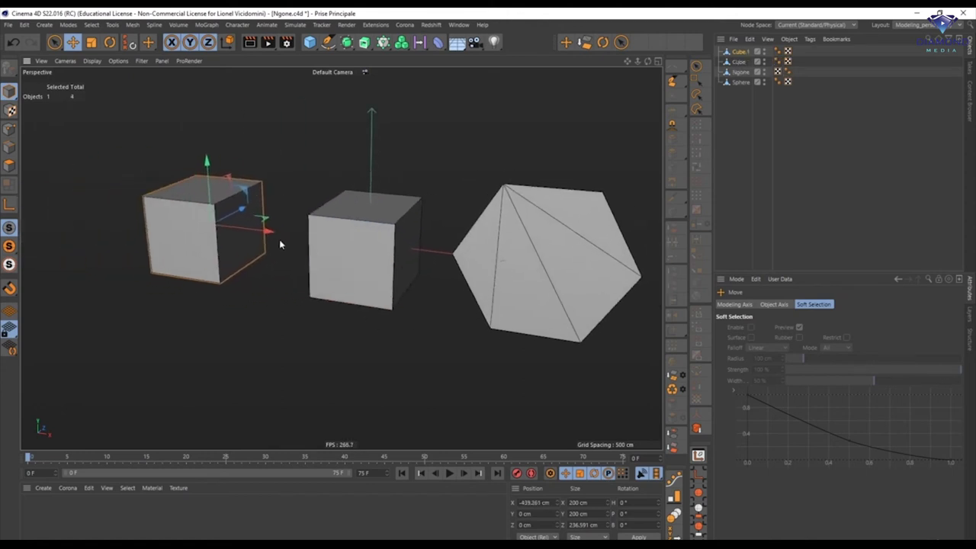
{"action": "scroll", "coordinate": [274, 214], "scroll_direction": "up", "scroll_amount": 2}
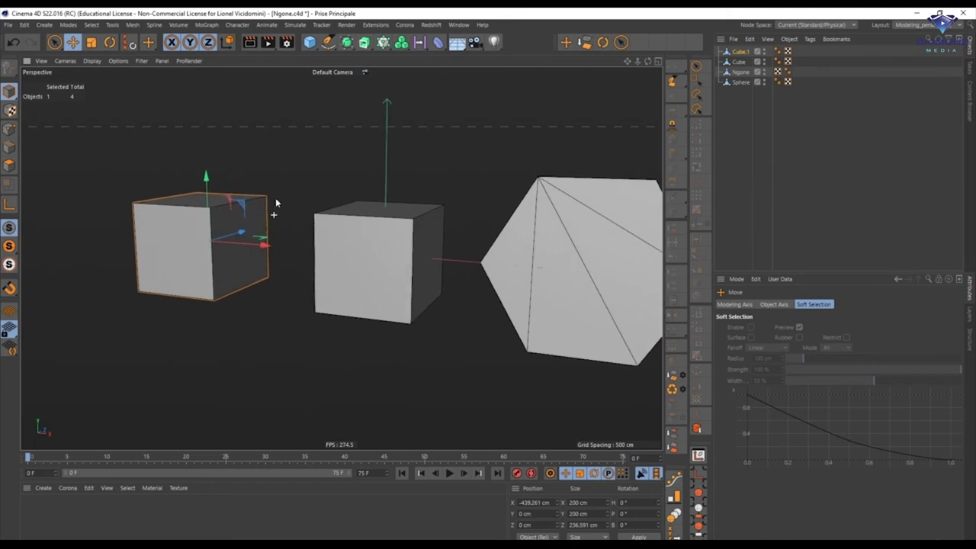
{"action": "left_click", "coordinate": [755, 54]}
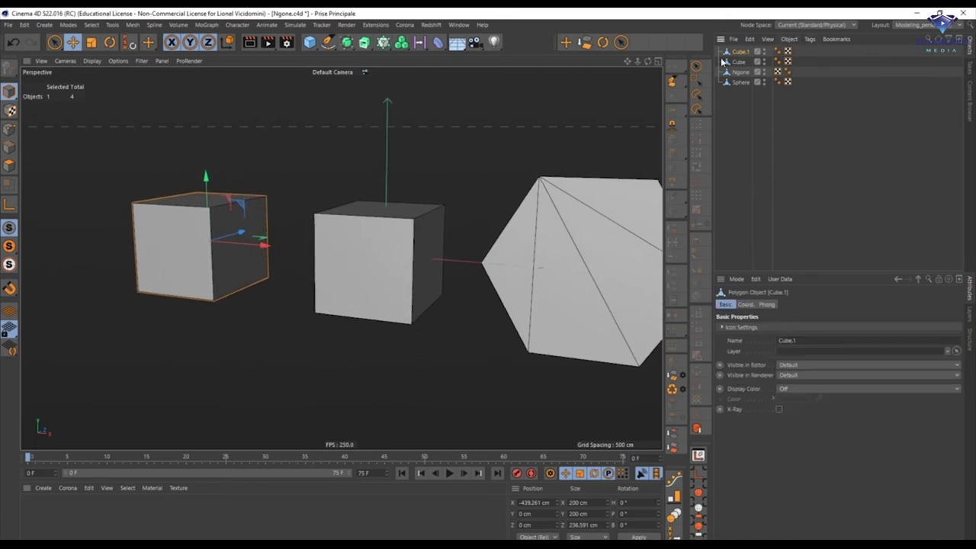
{"action": "left_click", "coordinate": [9, 166]}
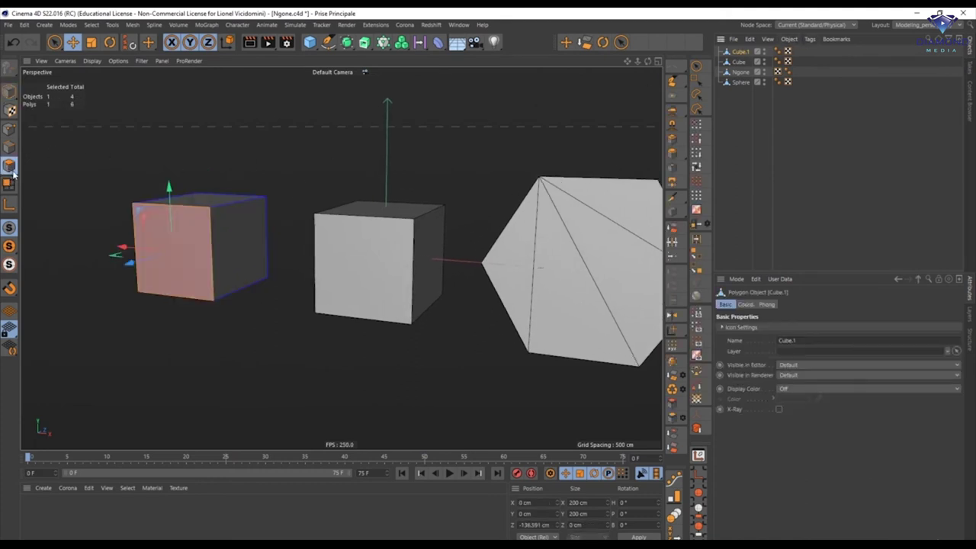
{"action": "left_click", "coordinate": [171, 236]}
{"action": "key", "text": "ctrl+a"}
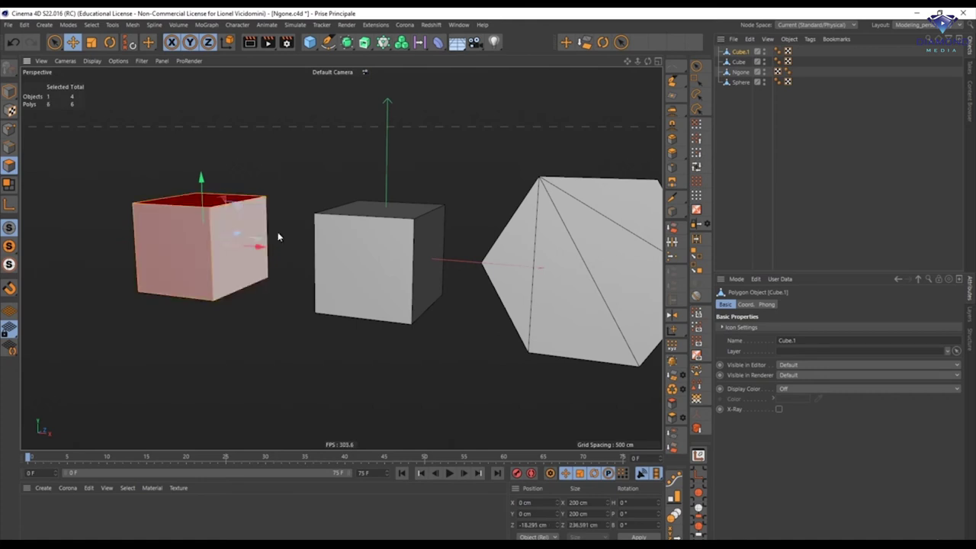
{"action": "left_click_drag", "start_coordinate": [227, 230], "coordinate": [229, 257], "text": "alt"}
{"action": "right_click", "coordinate": [185, 255]}
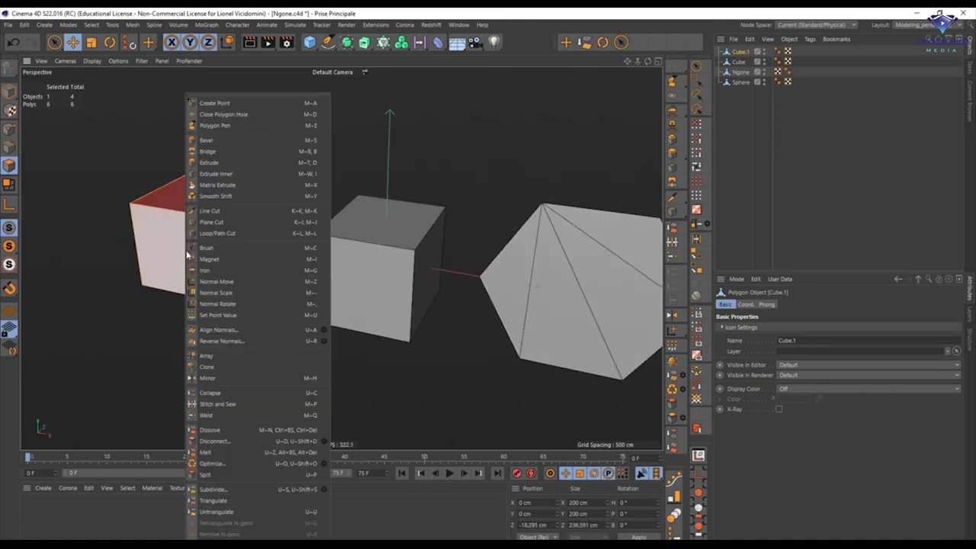
{"action": "left_click", "coordinate": [214, 501]}
{"action": "left_click_drag", "start_coordinate": [267, 267], "coordinate": [252, 281], "text": "alt"}
{"action": "left_click", "coordinate": [10, 92]}
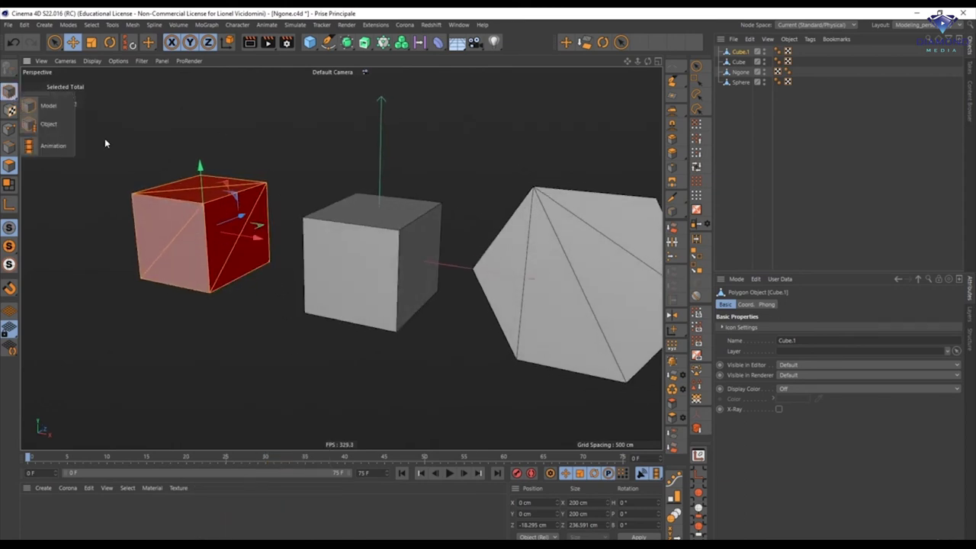
{"action": "left_click", "coordinate": [46, 106]}
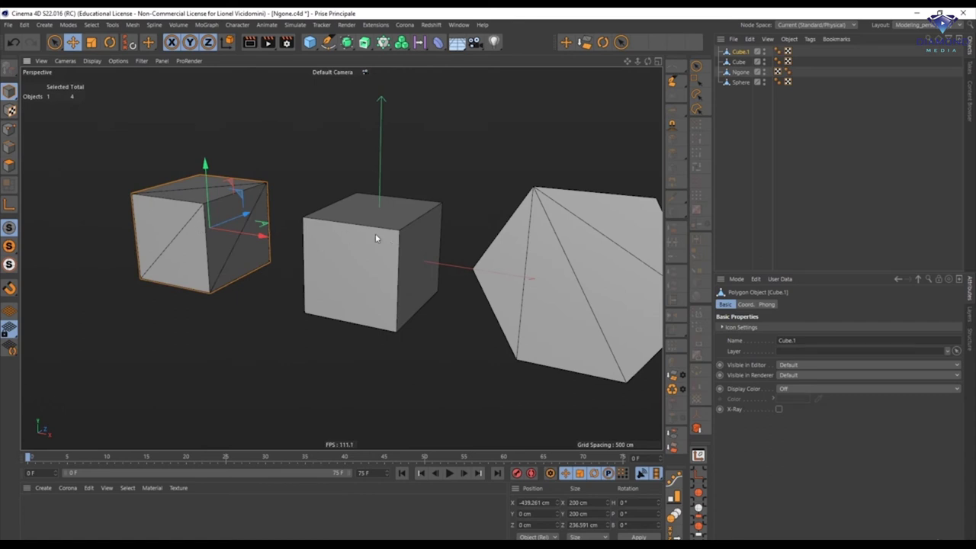
Compare the two cubes in plain Gouraud Shading and restore Gouraud Shading (Lines).
{"action": "left_click", "coordinate": [92, 61]}
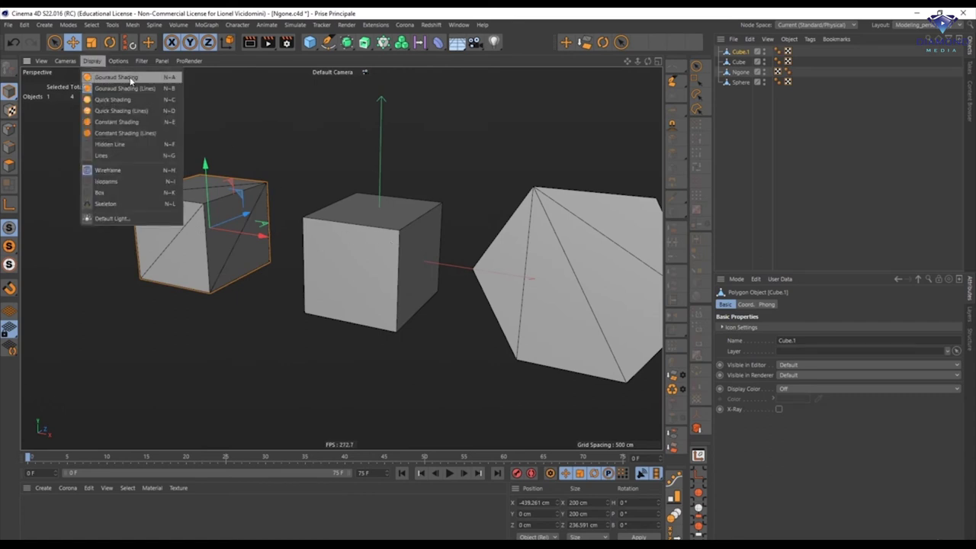
{"action": "left_click", "coordinate": [116, 77]}
{"action": "mouse_move", "coordinate": [361, 241]}
{"action": "left_mouse_down", "text": "alt"}
{"action": "mouse_move", "coordinate": [364, 285]}
{"action": "mouse_move", "coordinate": [369, 227]}
{"action": "mouse_move", "coordinate": [359, 222]}
{"action": "mouse_move", "coordinate": [368, 258]}
{"action": "mouse_move", "coordinate": [385, 268]}
{"action": "left_mouse_up", "text": "alt"}
{"action": "left_click", "coordinate": [92, 61]}
{"action": "left_click", "coordinate": [118, 89]}
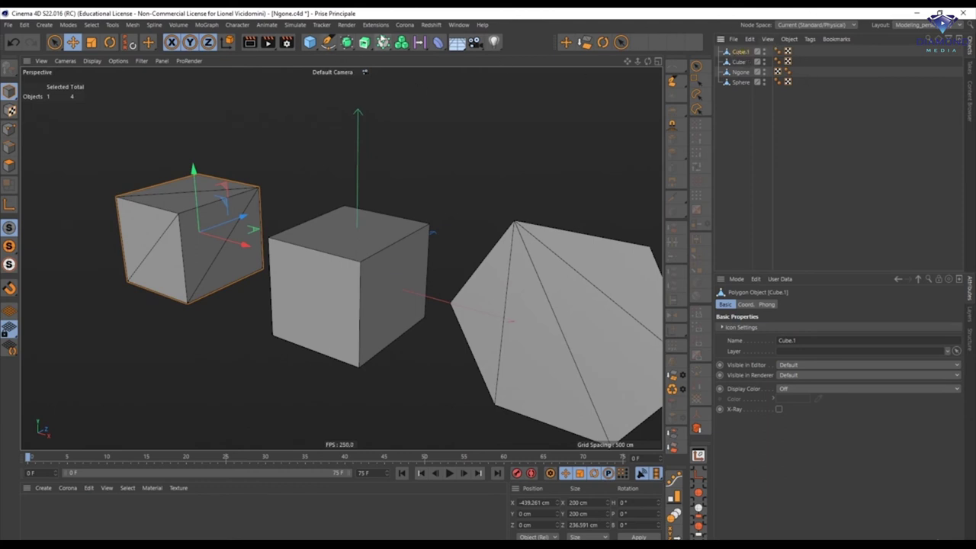
Place the triangulated cube and the original quad cube each under its own Subdivision Surface.
{"action": "left_click", "coordinate": [347, 43], "text": "alt"}
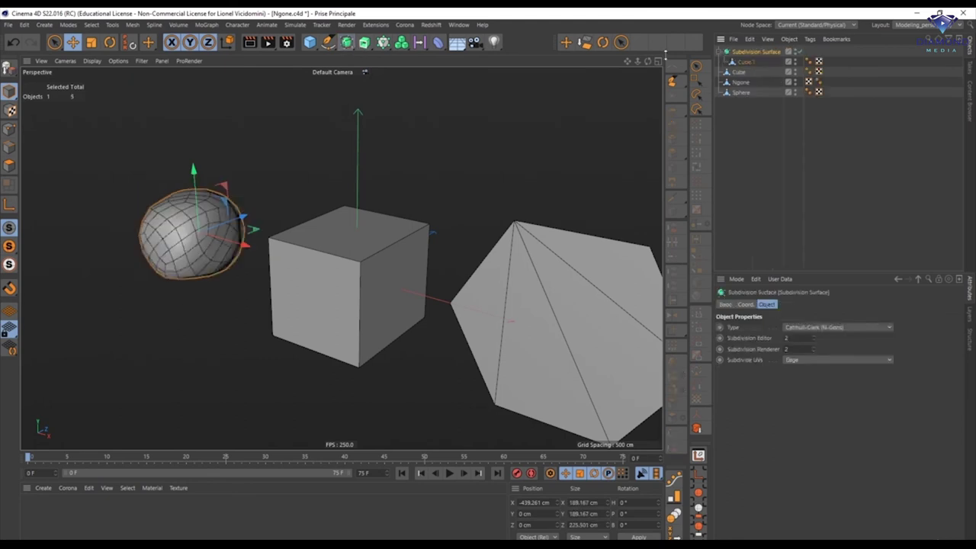
{"action": "left_click", "coordinate": [740, 71]}
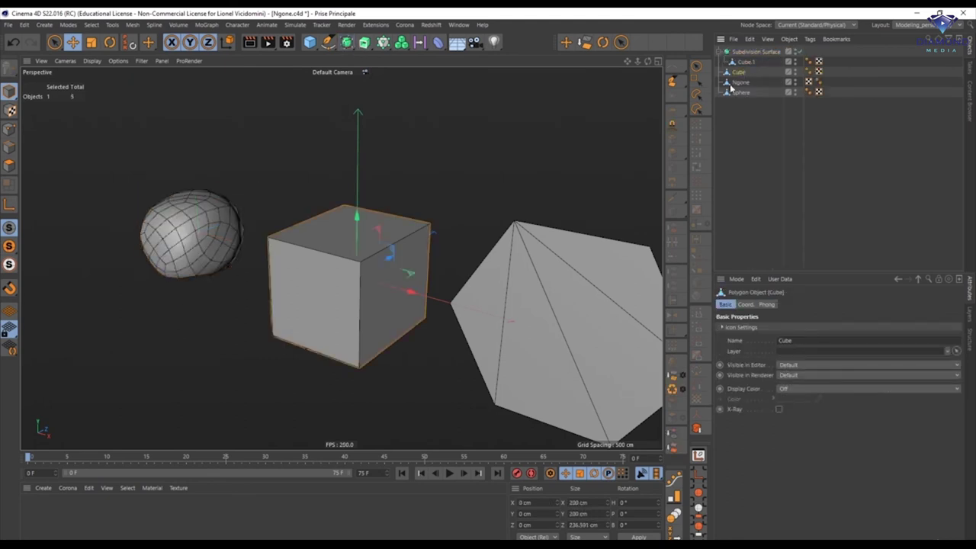
{"action": "left_click", "coordinate": [347, 44], "text": "alt"}
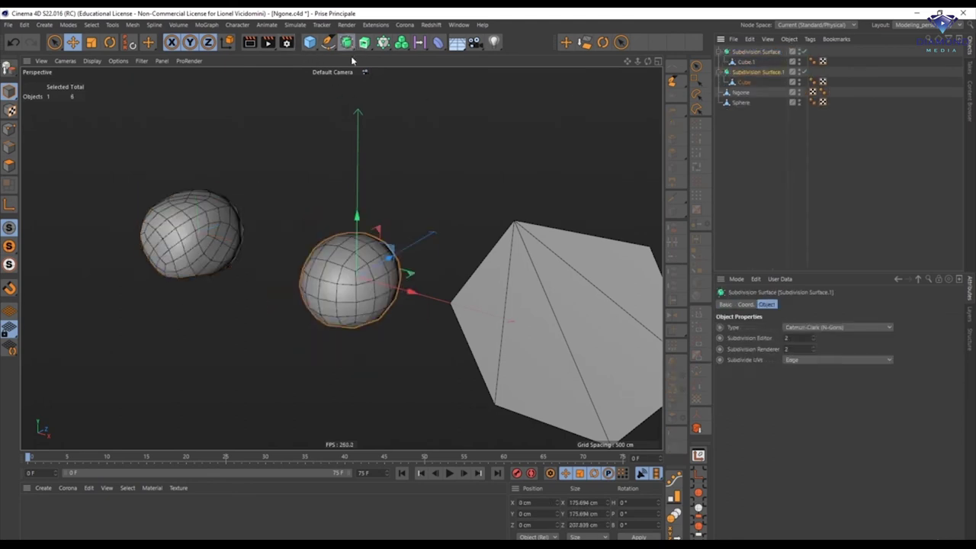
Compare the edge flow of the two smoothed cubes and turn off both Subdivision Surfaces.
{"action": "mouse_move", "coordinate": [320, 258]}
{"action": "left_mouse_down", "text": "alt"}
{"action": "mouse_move", "coordinate": [417, 229]}
{"action": "mouse_move", "coordinate": [362, 216]}
{"action": "mouse_move", "coordinate": [313, 270]}
{"action": "left_mouse_up", "text": "alt"}
{"action": "right_click_drag", "start_coordinate": [313, 271], "coordinate": [404, 246], "text": "alt"}
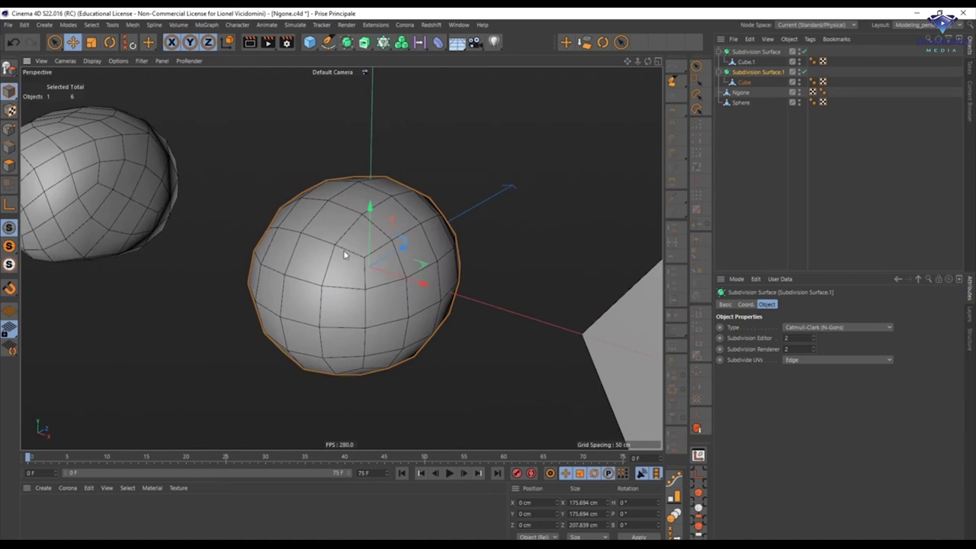
{"action": "left_click_drag", "start_coordinate": [331, 265], "coordinate": [279, 219], "text": "alt"}
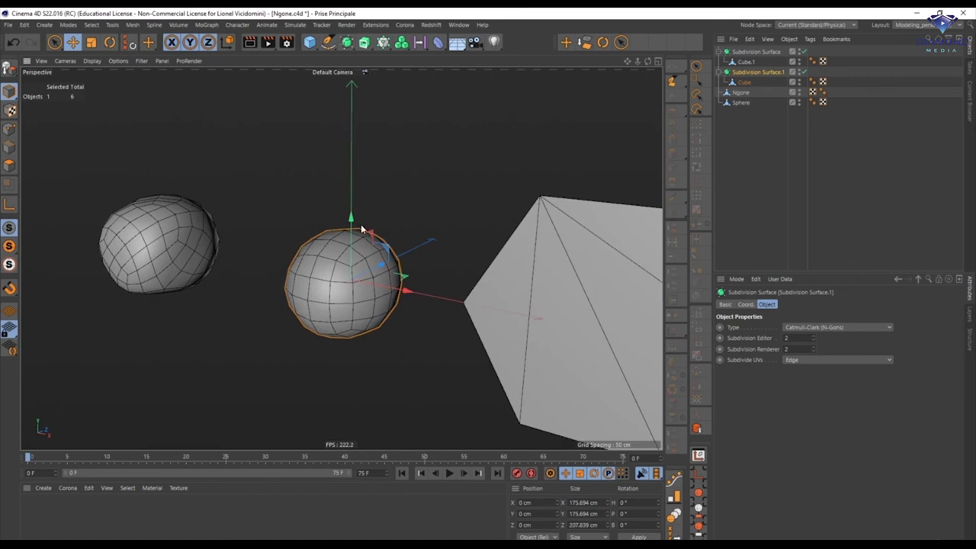
{"action": "left_click", "coordinate": [800, 72]}
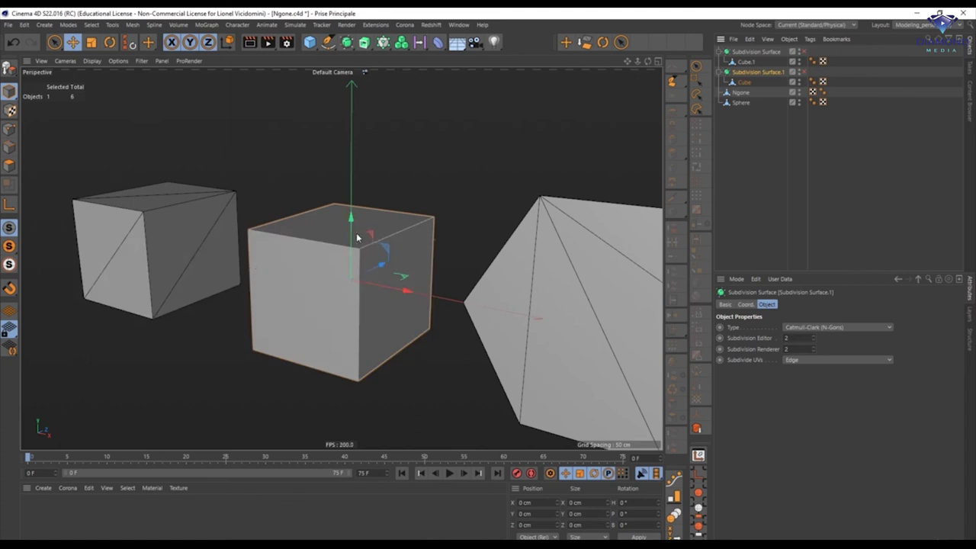
{"action": "left_click_drag", "start_coordinate": [326, 246], "coordinate": [355, 216], "text": "alt"}
{"action": "right_click_drag", "start_coordinate": [356, 216], "coordinate": [280, 249], "text": "alt"}
{"action": "left_click_drag", "start_coordinate": [280, 249], "coordinate": [267, 231], "text": "alt"}
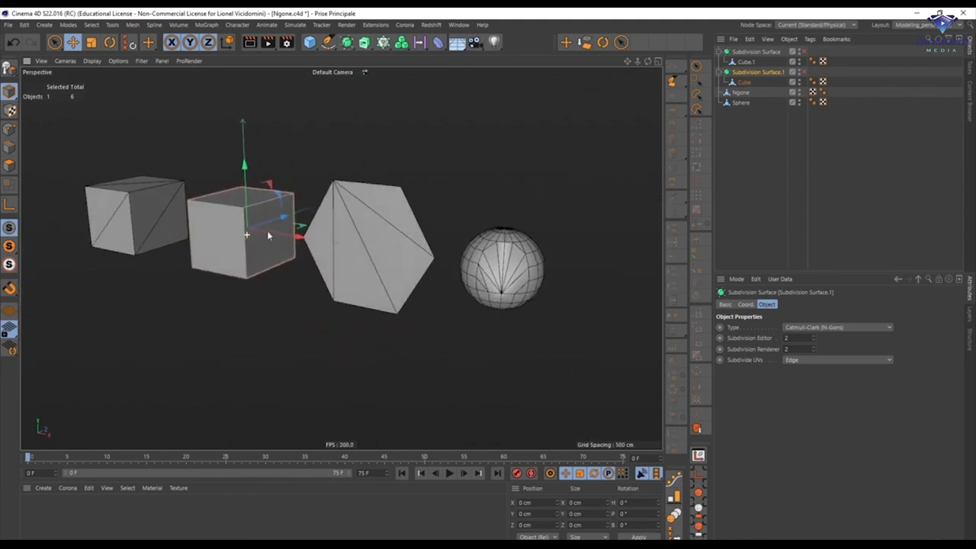